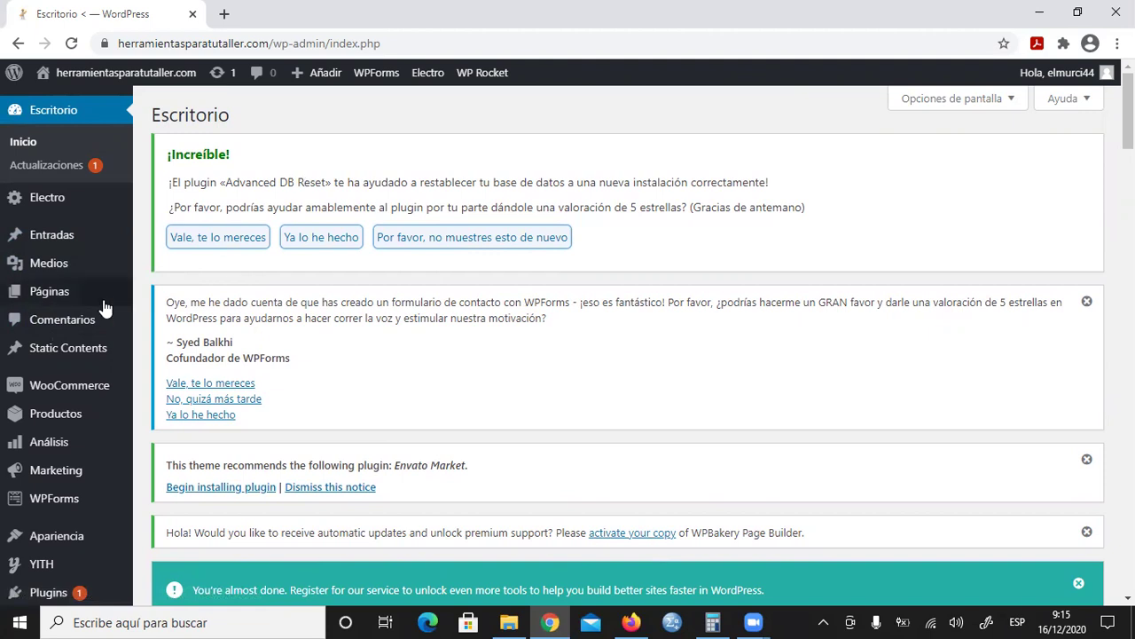
Step: Show the WooCommerce flyout submenu from the Escritorio admin sidebar
{"action": "mouse_move", "coordinate": [56, 393]}
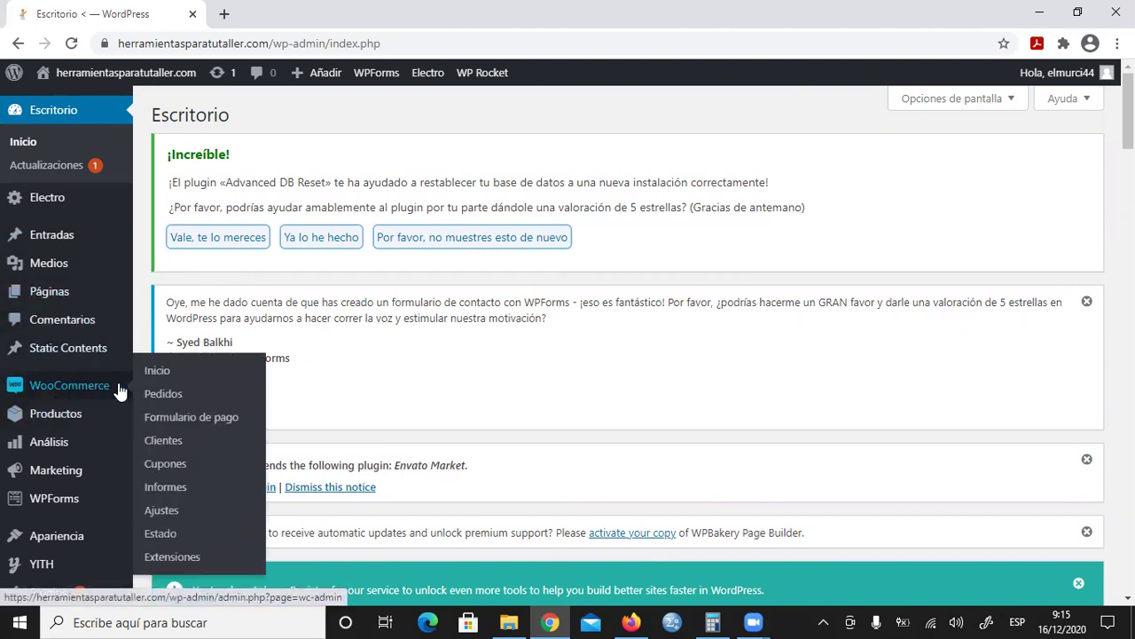
Step: Open WooCommerce Ajustes > Envío, review the Lima and Callao zones, and begin a new shipping zone
{"action": "left_click", "coordinate": [162, 512]}
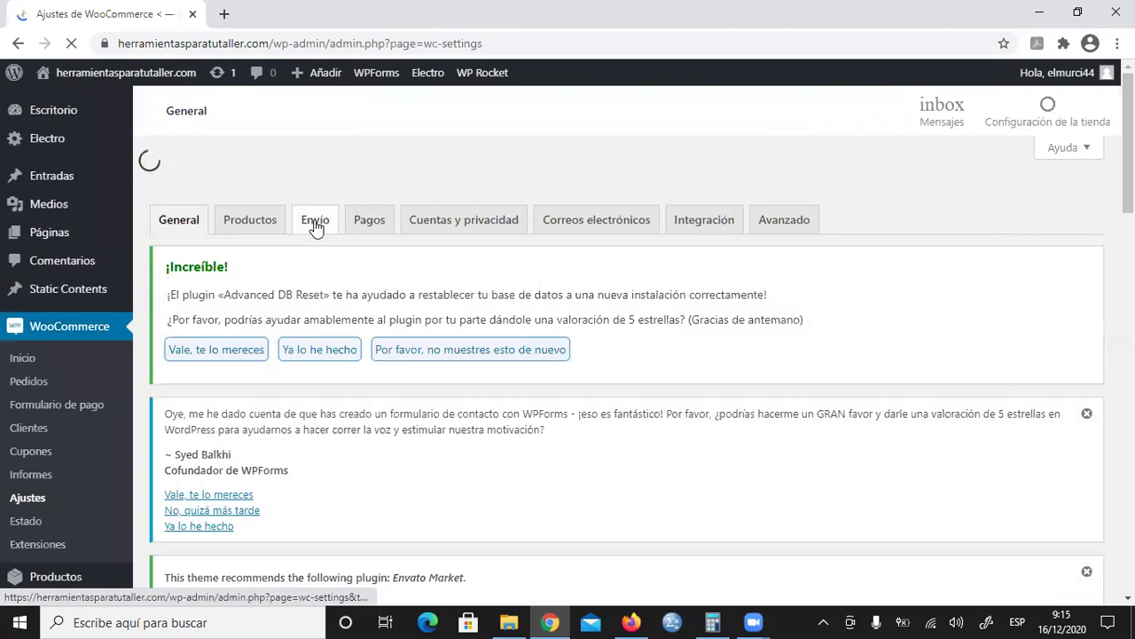
{"action": "left_click", "coordinate": [315, 223]}
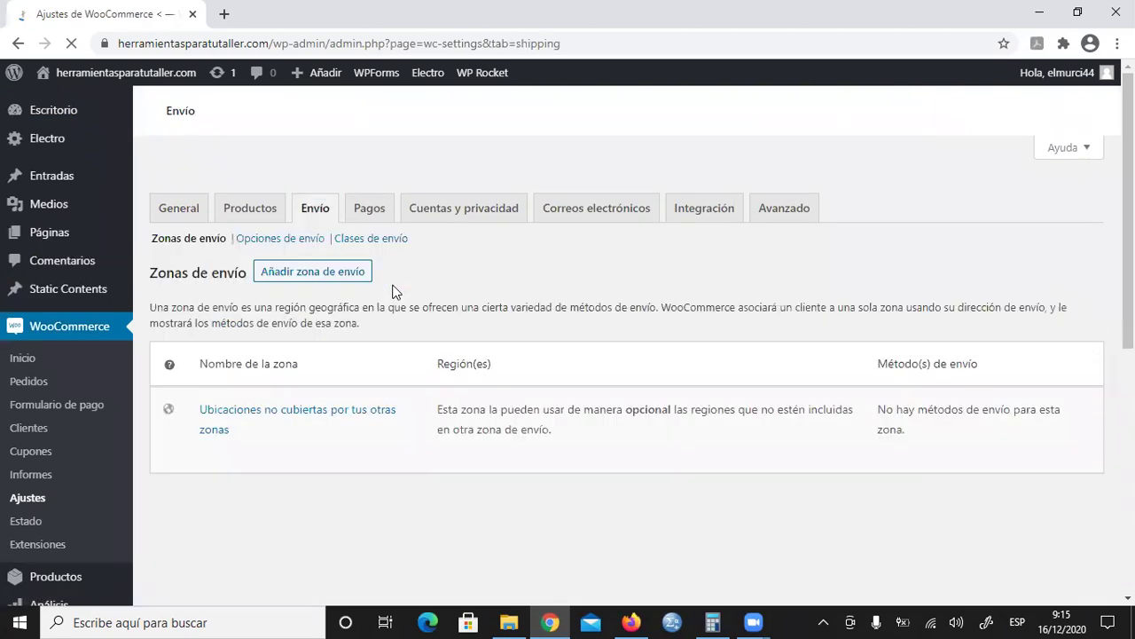
{"action": "scroll", "coordinate": [392, 289], "scroll_direction": "down", "scroll_amount": 2}
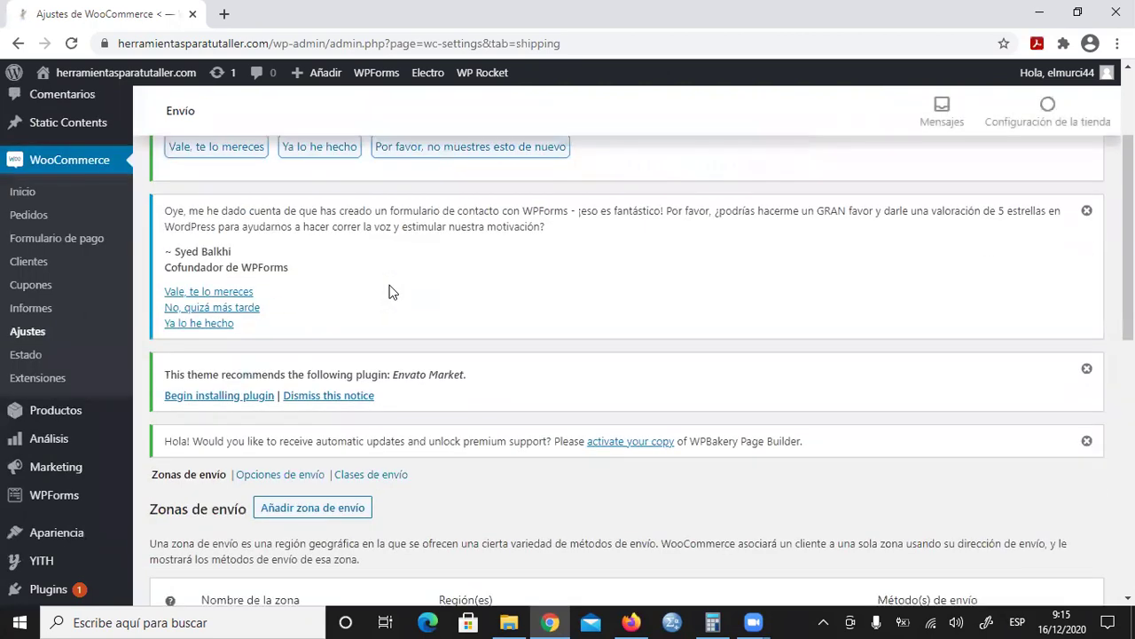
{"action": "scroll", "coordinate": [393, 289], "scroll_direction": "down", "scroll_amount": 4}
{"action": "scroll", "coordinate": [347, 292], "scroll_direction": "down", "scroll_amount": 4}
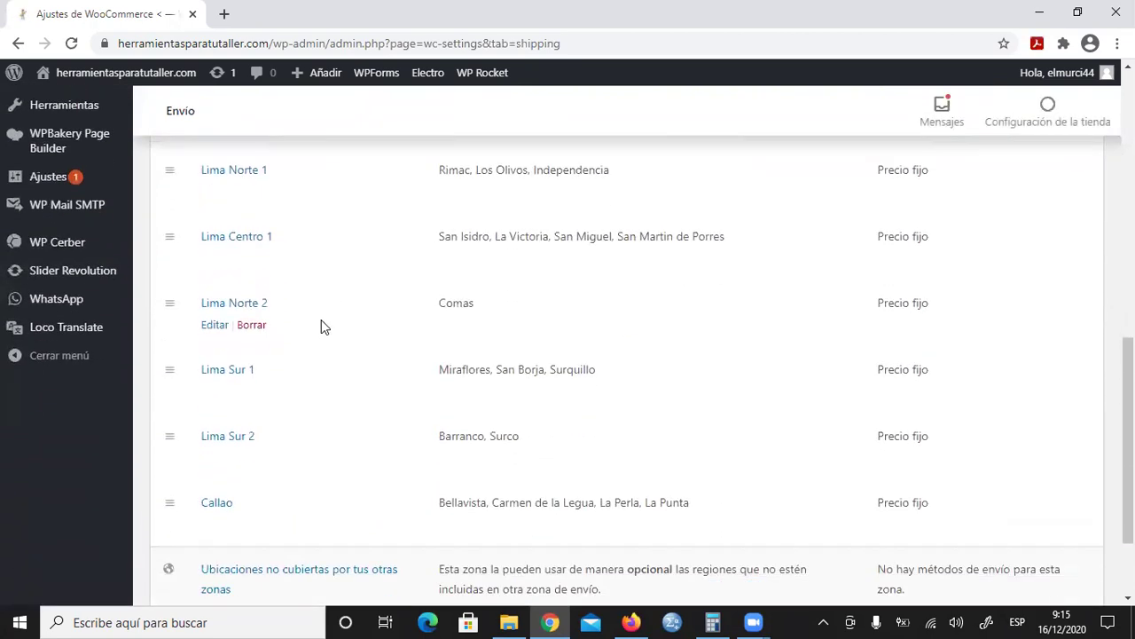
{"action": "scroll", "coordinate": [324, 334], "scroll_direction": "up", "scroll_amount": 8}
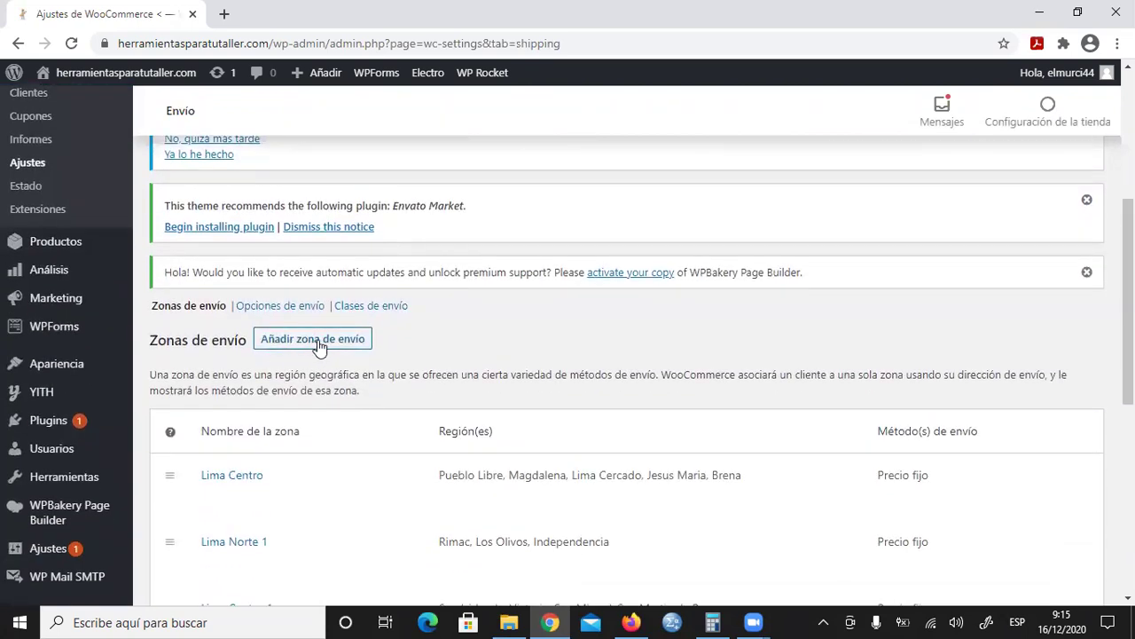
{"action": "left_click", "coordinate": [322, 346]}
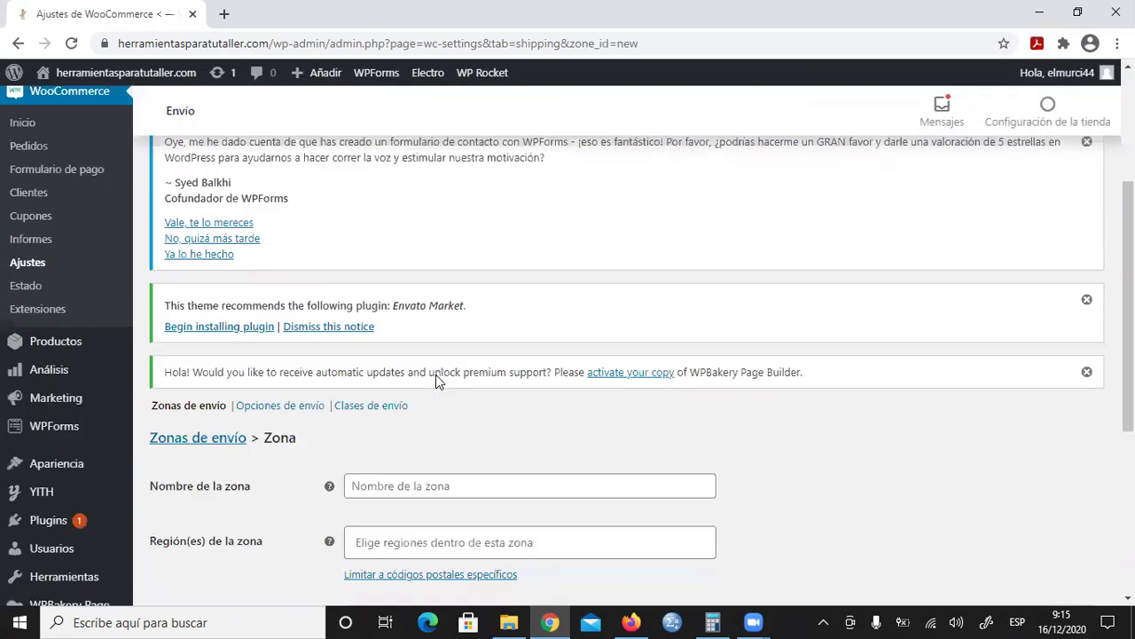
Step: Name the new shipping zone 'Lima Este 1'
{"action": "scroll", "coordinate": [426, 382], "scroll_direction": "down", "scroll_amount": 4}
{"action": "left_click", "coordinate": [420, 388]}
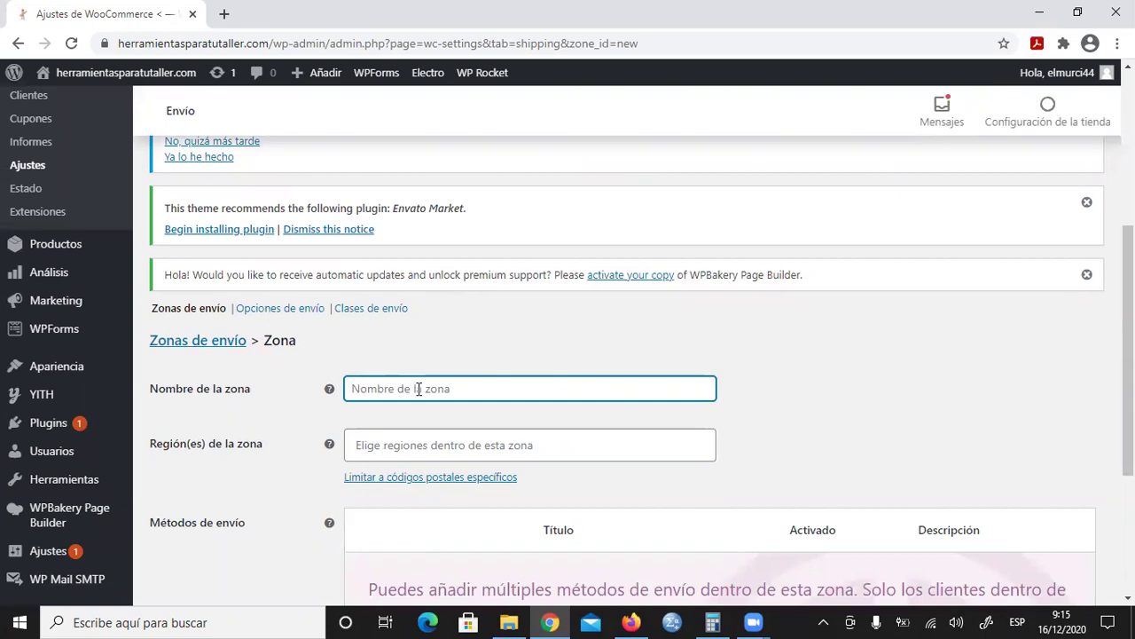
{"action": "type", "text": "Lima "}
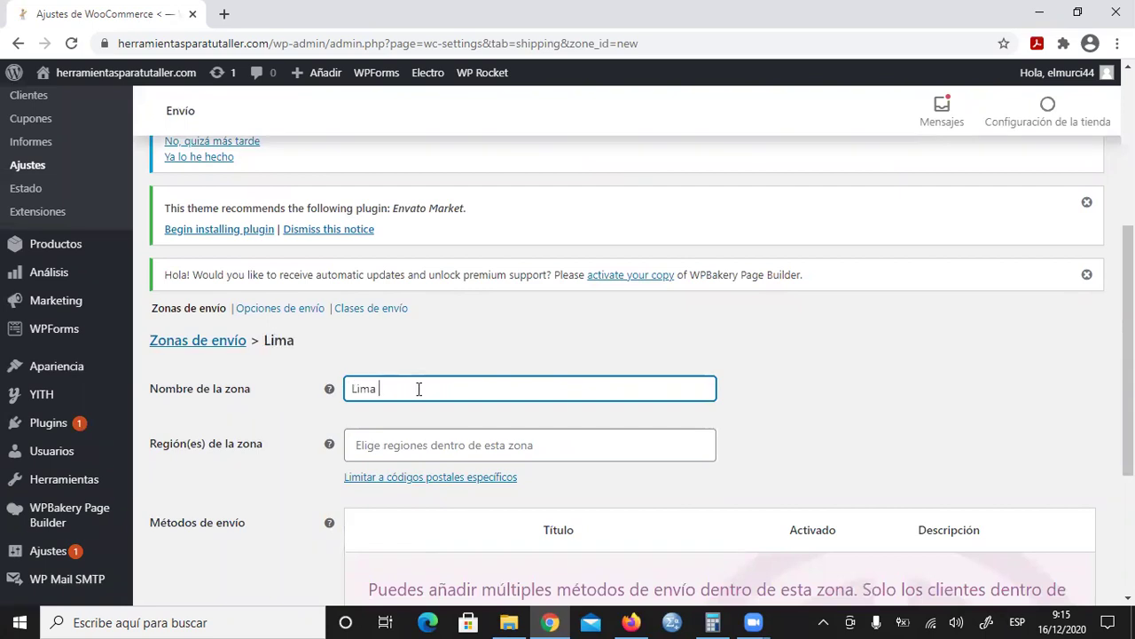
{"action": "type", "text": "Este 1"}
Step: Add El Agustino, San Luis and Santa Anita, Perú as the zone's regions
{"action": "scroll", "coordinate": [550, 372], "scroll_direction": "down", "scroll_amount": 1}
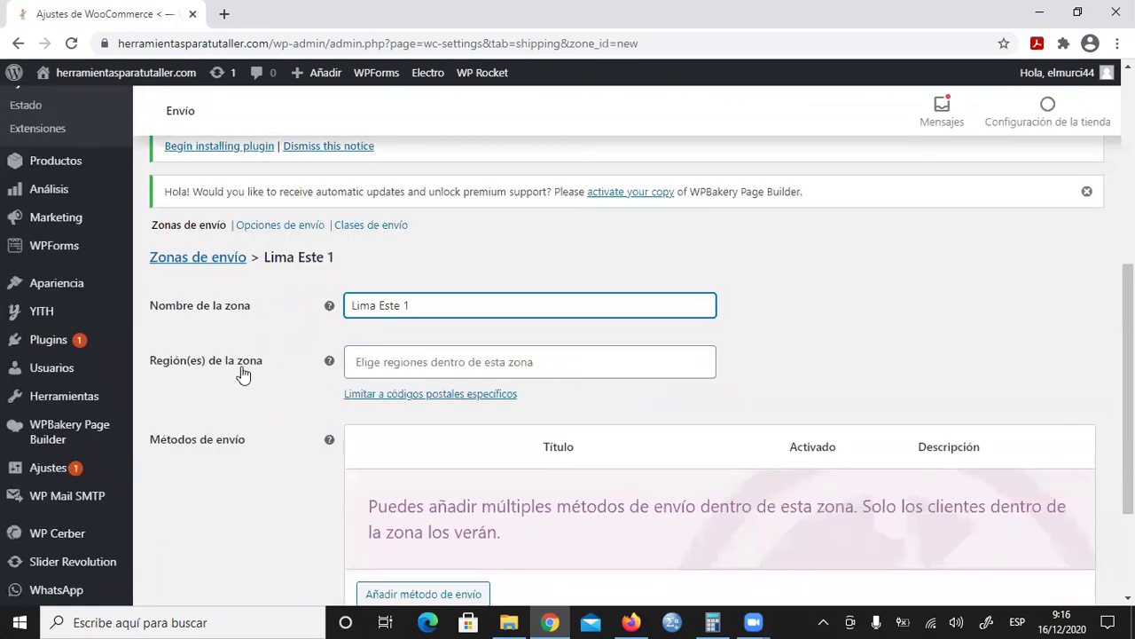
{"action": "left_click", "coordinate": [398, 361]}
{"action": "scroll", "coordinate": [460, 437], "scroll_direction": "down", "scroll_amount": 3}
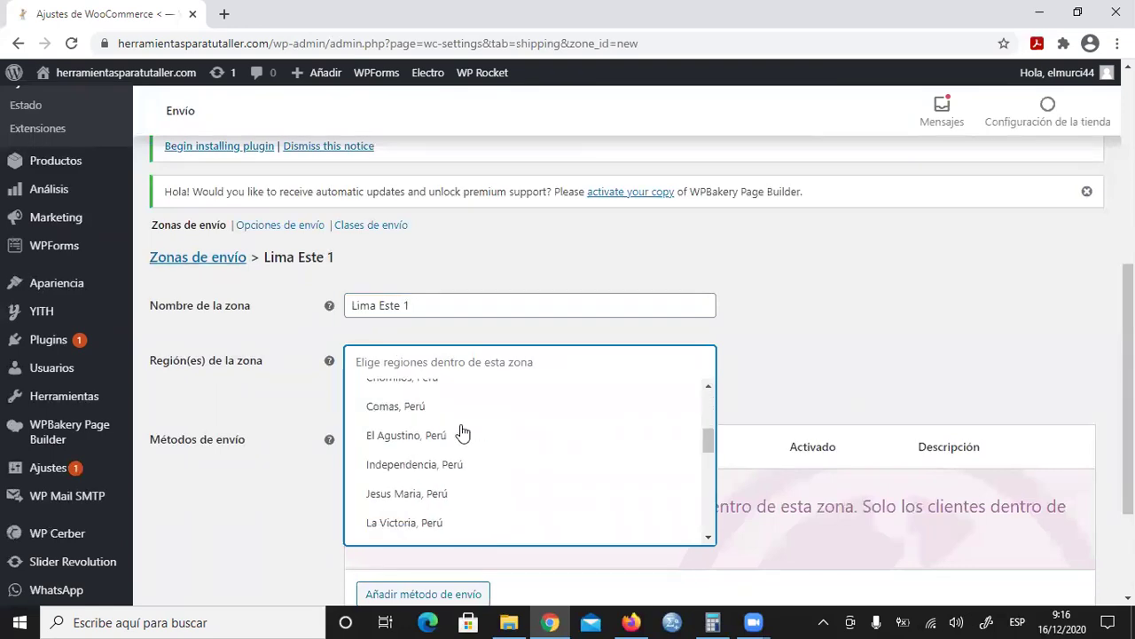
{"action": "left_click", "coordinate": [466, 433]}
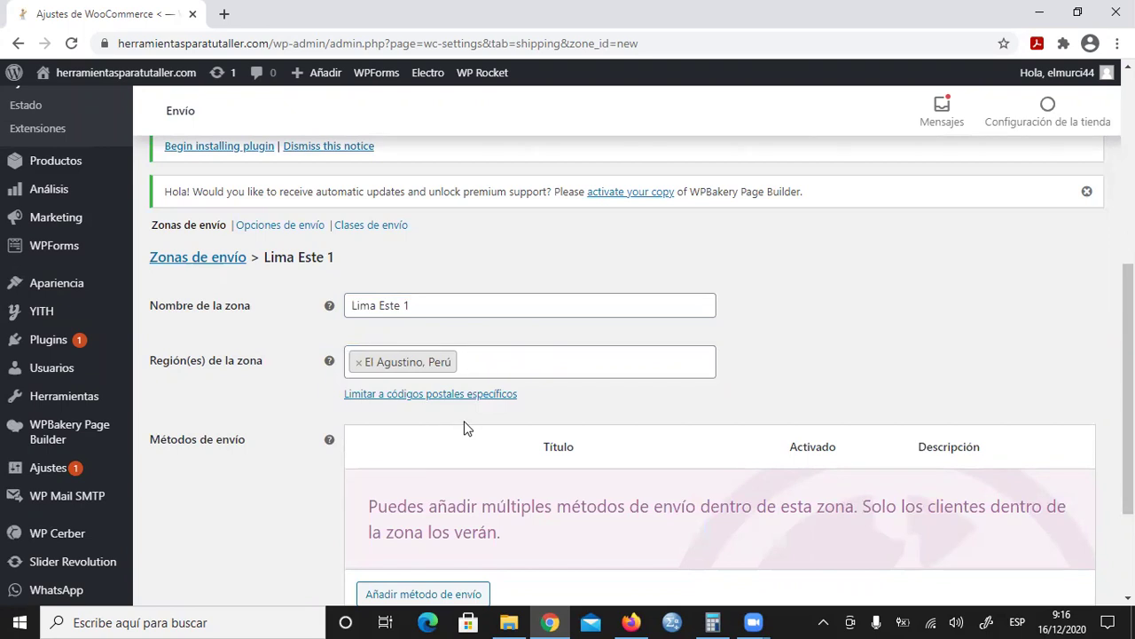
{"action": "left_click", "coordinate": [470, 367]}
{"action": "scroll", "coordinate": [452, 424], "scroll_direction": "down", "scroll_amount": 3}
{"action": "scroll", "coordinate": [456, 451], "scroll_direction": "down", "scroll_amount": 3}
{"action": "scroll", "coordinate": [452, 470], "scroll_direction": "down", "scroll_amount": 3}
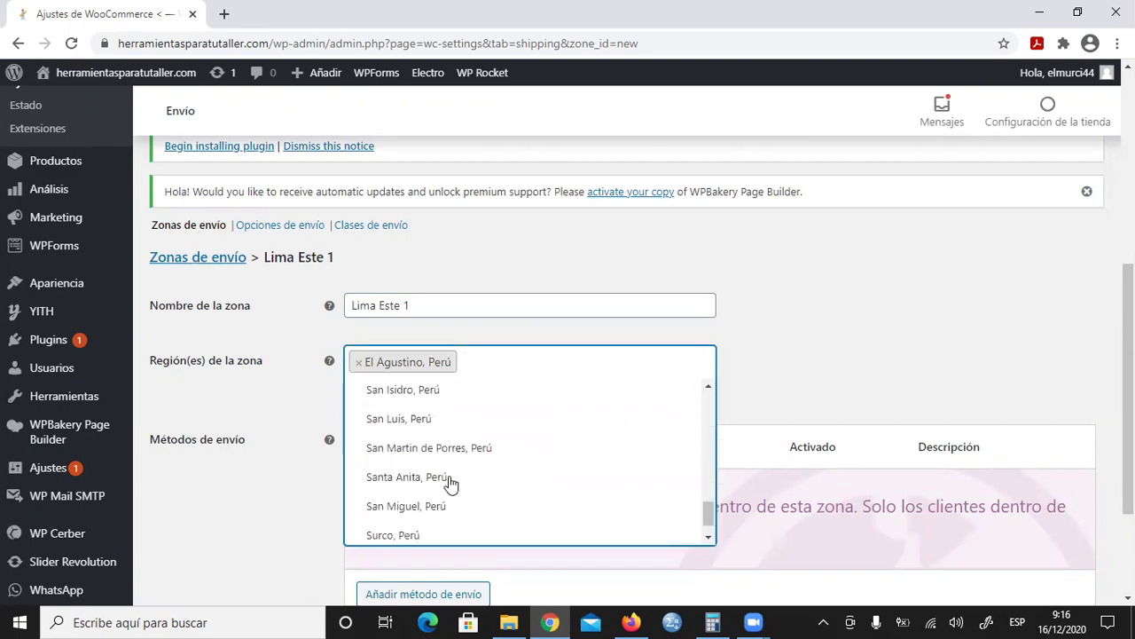
{"action": "left_click", "coordinate": [421, 427]}
{"action": "left_click", "coordinate": [575, 363]}
{"action": "scroll", "coordinate": [448, 487], "scroll_direction": "down", "scroll_amount": 8}
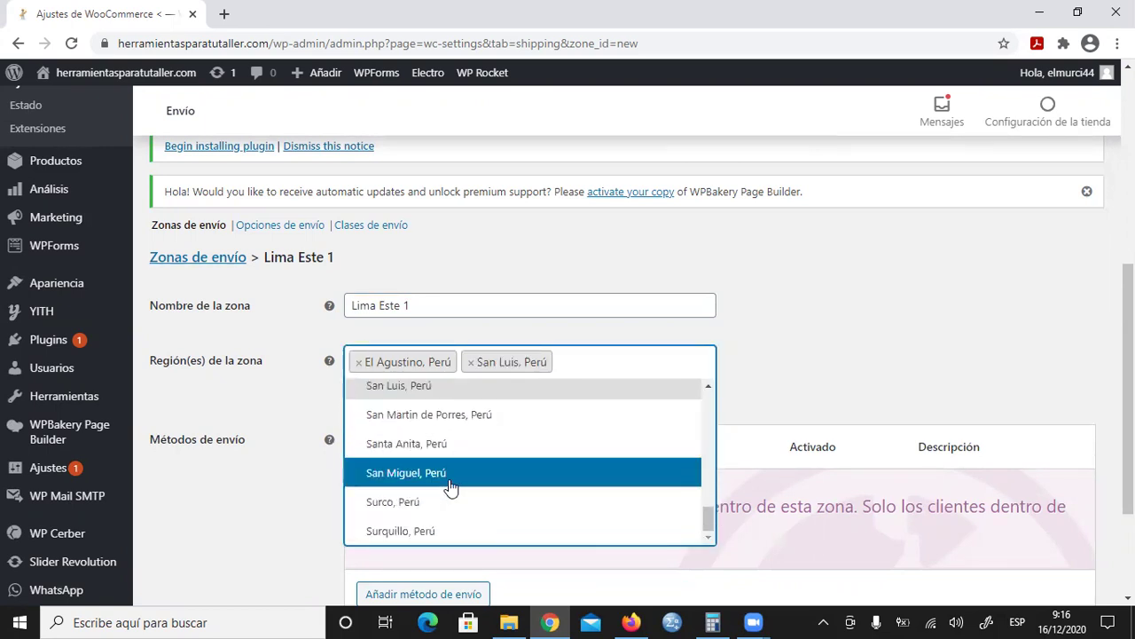
{"action": "left_click", "coordinate": [431, 448]}
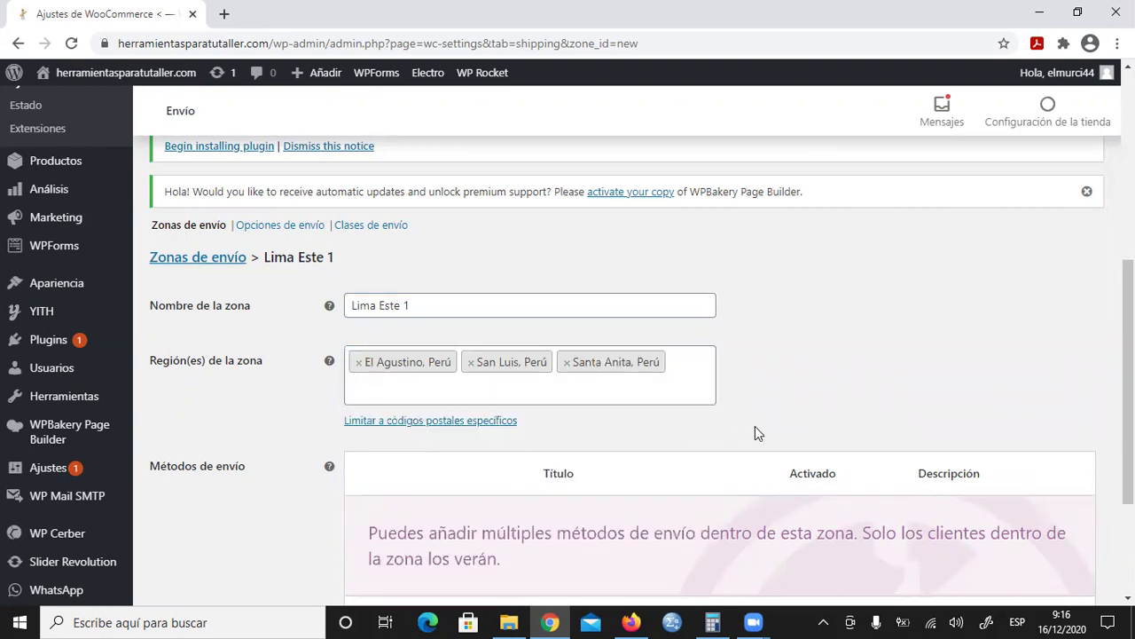
{"action": "scroll", "coordinate": [755, 426], "scroll_direction": "down", "scroll_amount": 2}
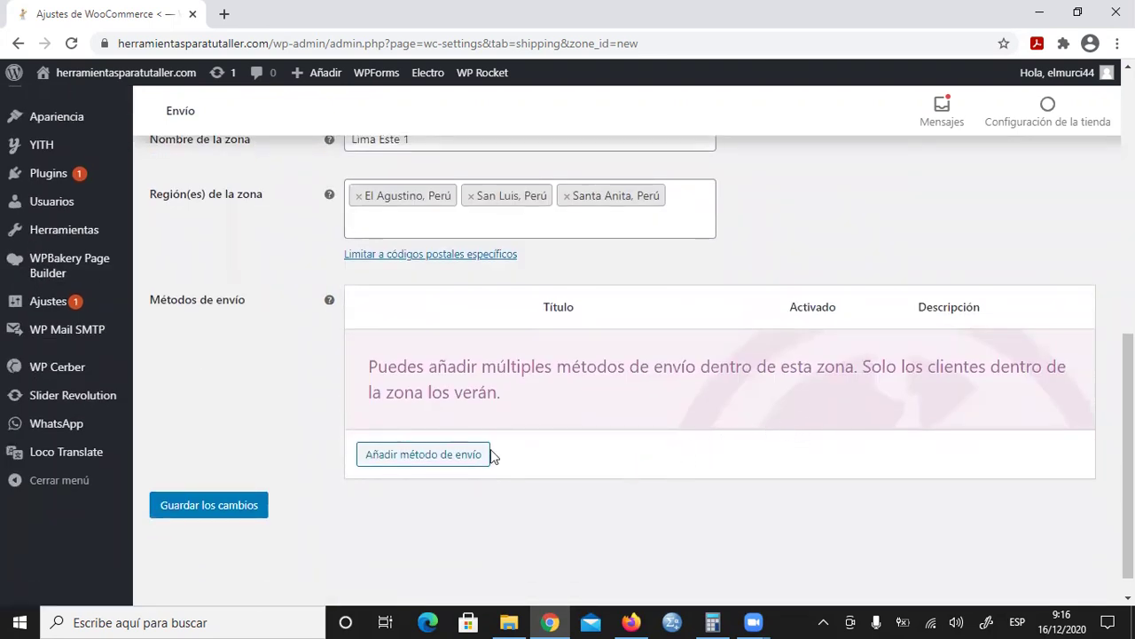
Step: Save the Lima Este 1 zone and add a Precio fijo shipping method to it
{"action": "left_click", "coordinate": [221, 506]}
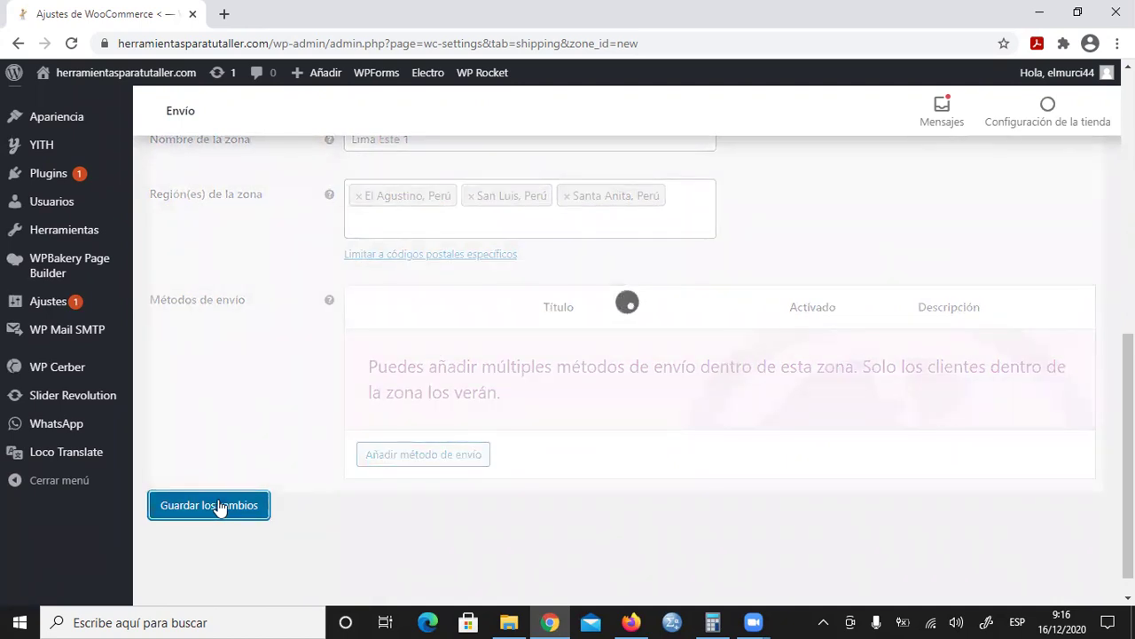
{"action": "left_click", "coordinate": [434, 456]}
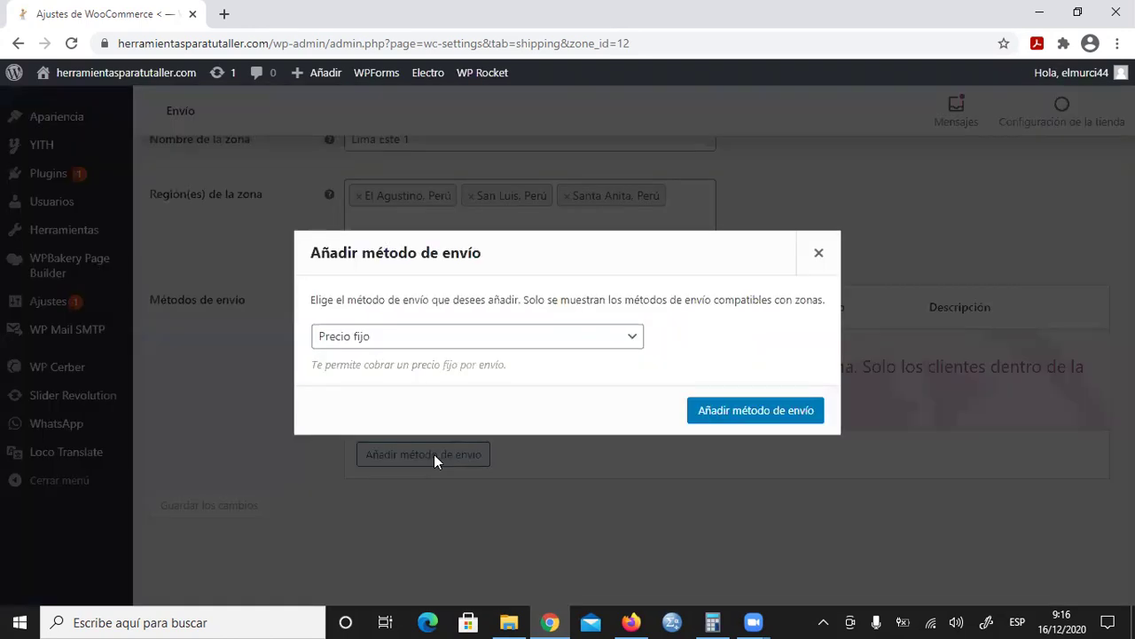
{"action": "left_click", "coordinate": [634, 342]}
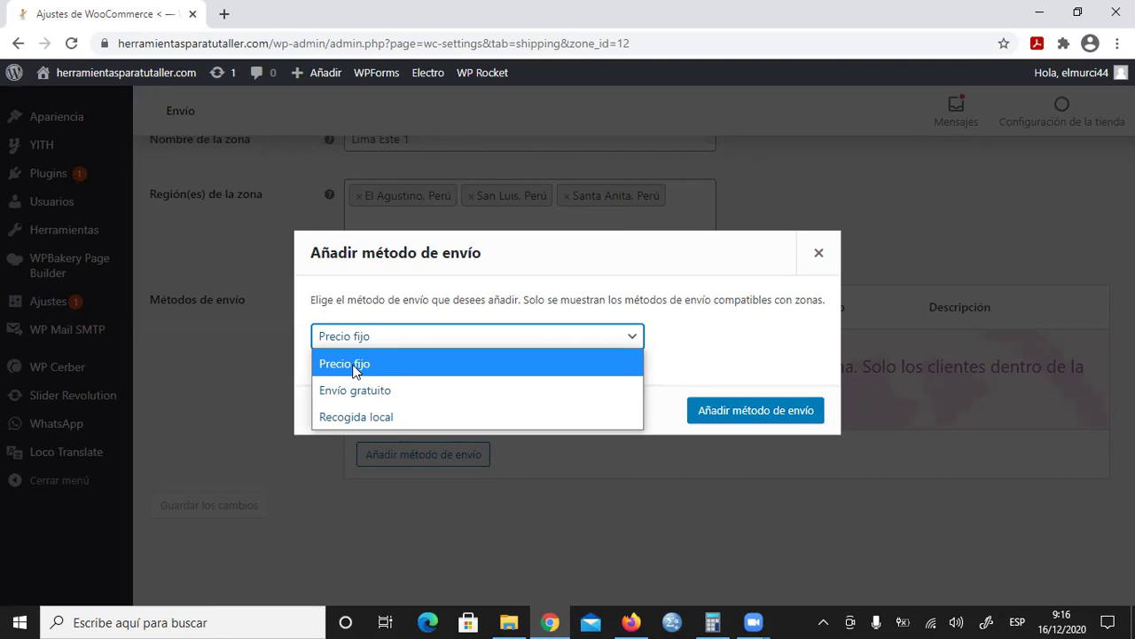
{"action": "left_click", "coordinate": [353, 365]}
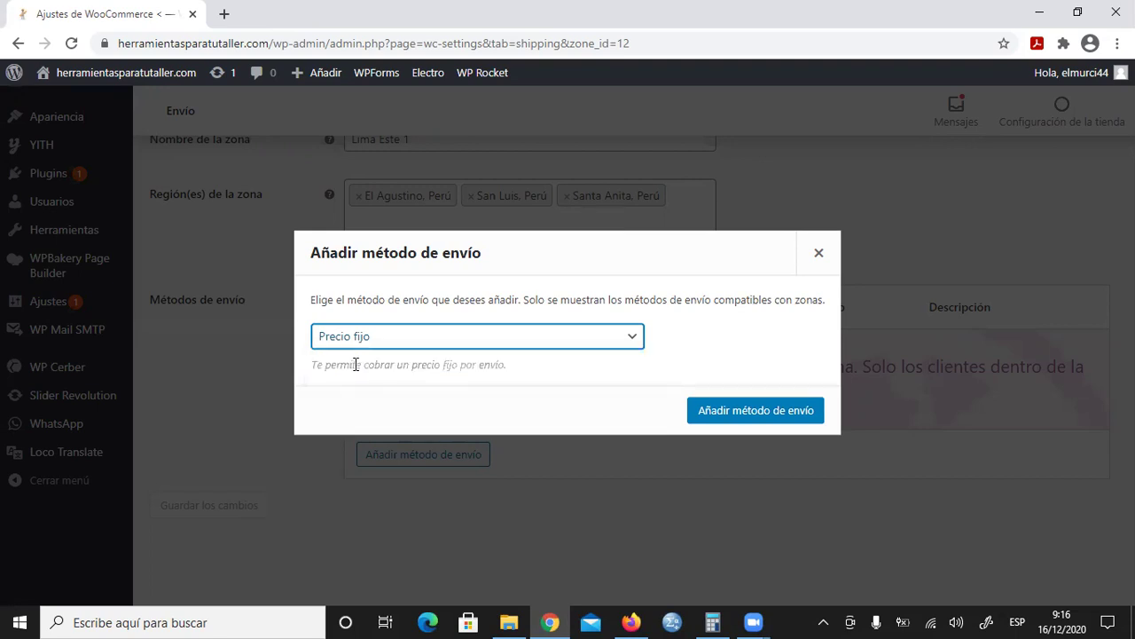
{"action": "left_click", "coordinate": [745, 411]}
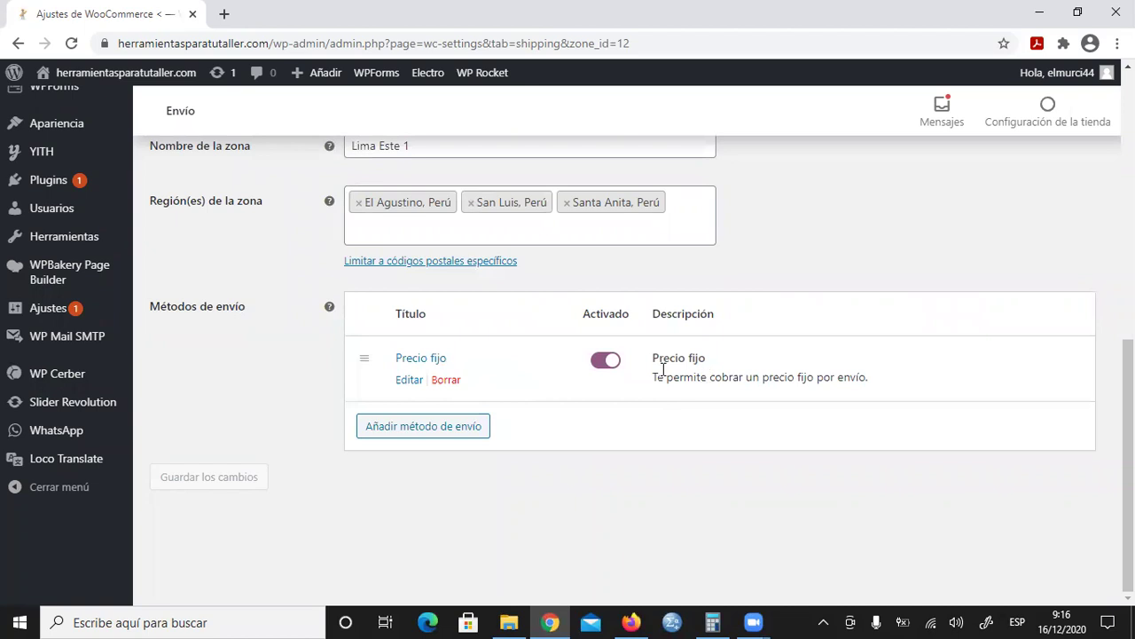
Step: Title the Precio fijo method 'Envío en 48 horas máximo' and set its cost to 7
{"action": "left_click", "coordinate": [409, 380]}
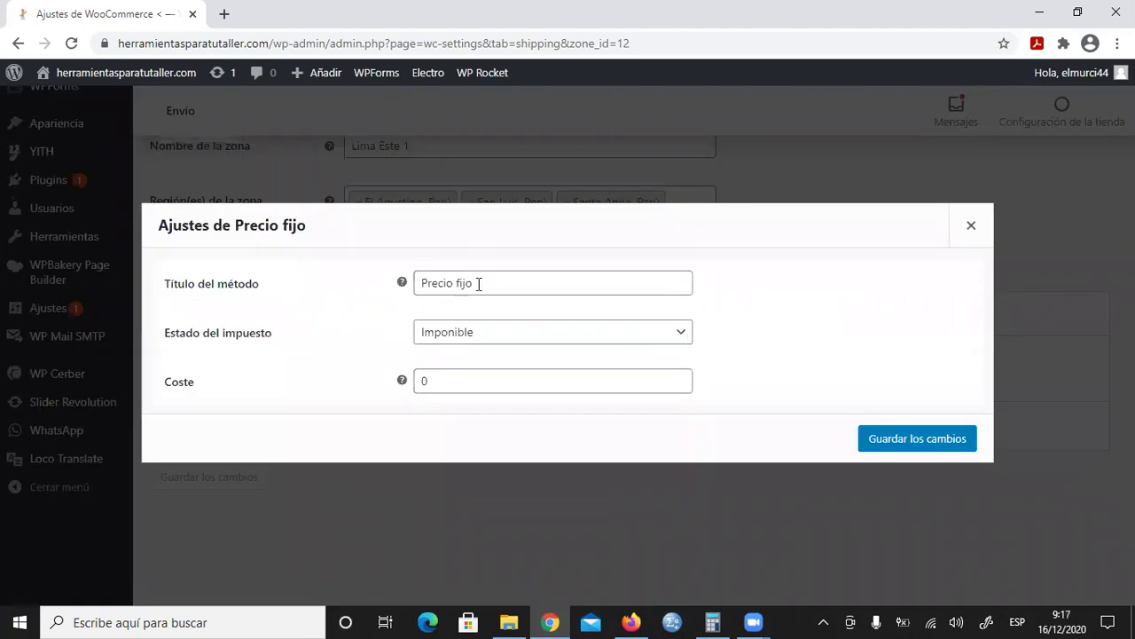
{"action": "left_click_drag", "start_coordinate": [480, 287], "coordinate": [414, 286]}
{"action": "left_click", "coordinate": [477, 281]}
{"action": "key", "text": "BackSpace"}
{"action": "key", "text": "BackSpace"}
{"action": "key", "text": "BackSpace"}
{"action": "key", "text": "BackSpace"}
{"action": "key", "text": "BackSpace"}
{"action": "key", "text": "BackSpace"}
{"action": "key", "text": "BackSpace"}
{"action": "key", "text": "BackSpace"}
{"action": "key", "text": "BackSpace"}
{"action": "key", "text": "BackSpace"}
{"action": "key", "text": "BackSpace"}
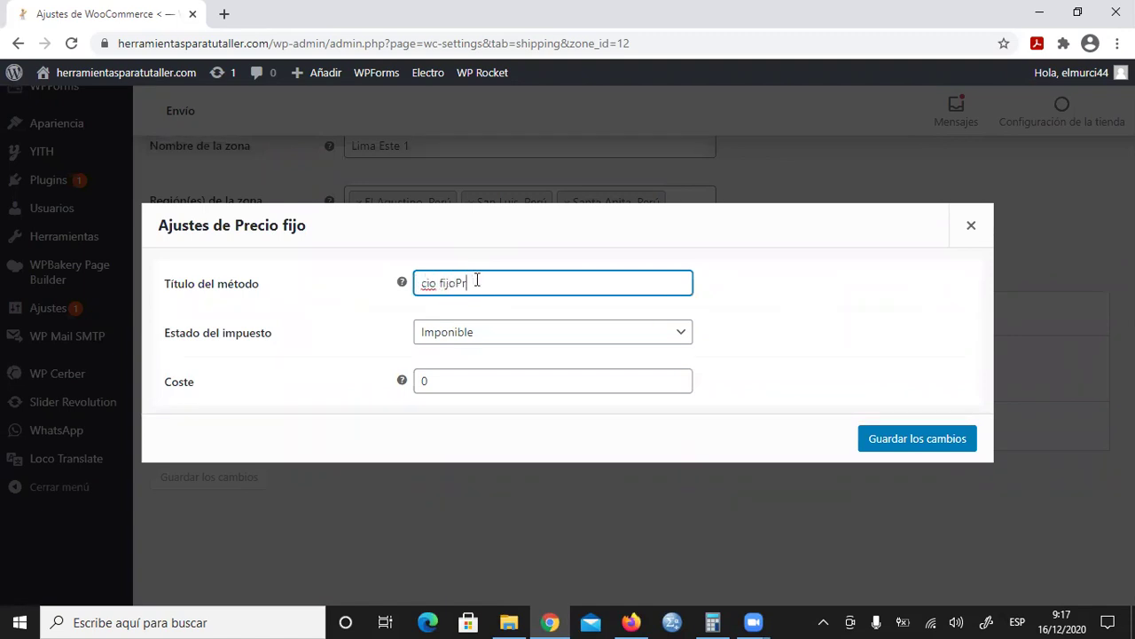
{"action": "type", "text": "Env"}
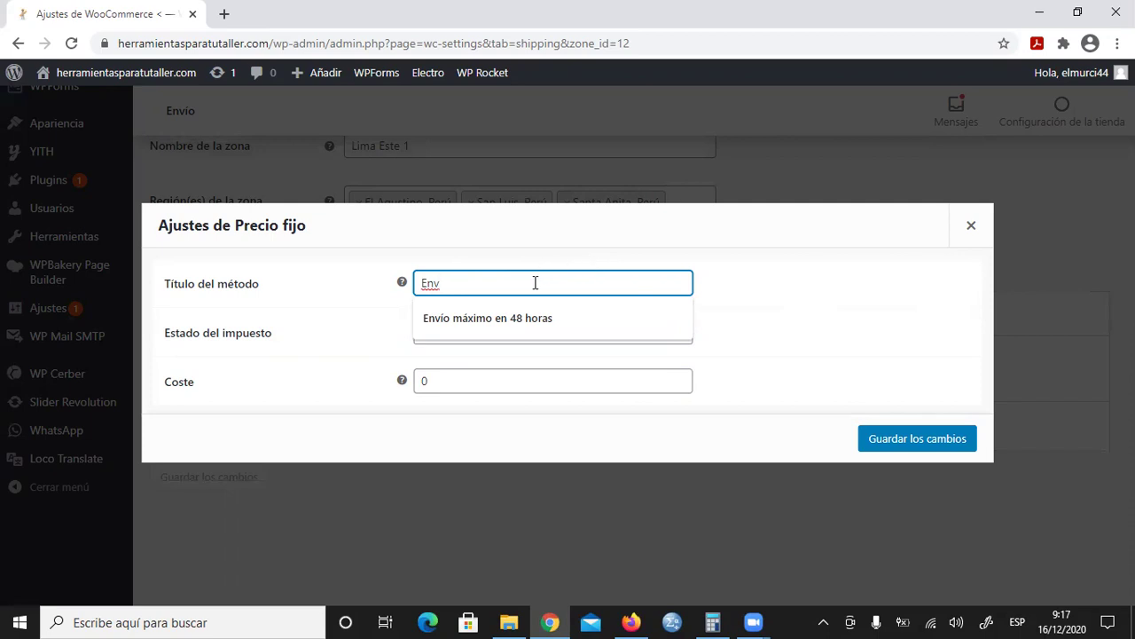
{"action": "type", "text": "161"}
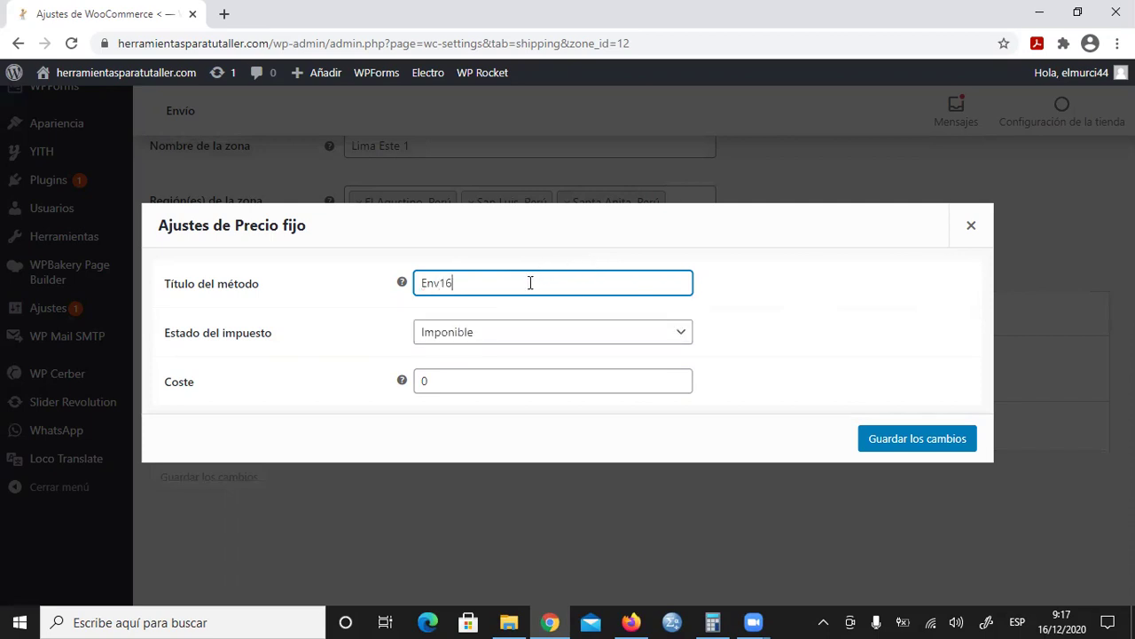
{"action": "key", "text": "BackSpace"}
{"action": "key", "text": "BackSpace"}
{"action": "key", "text": "BackSpace"}
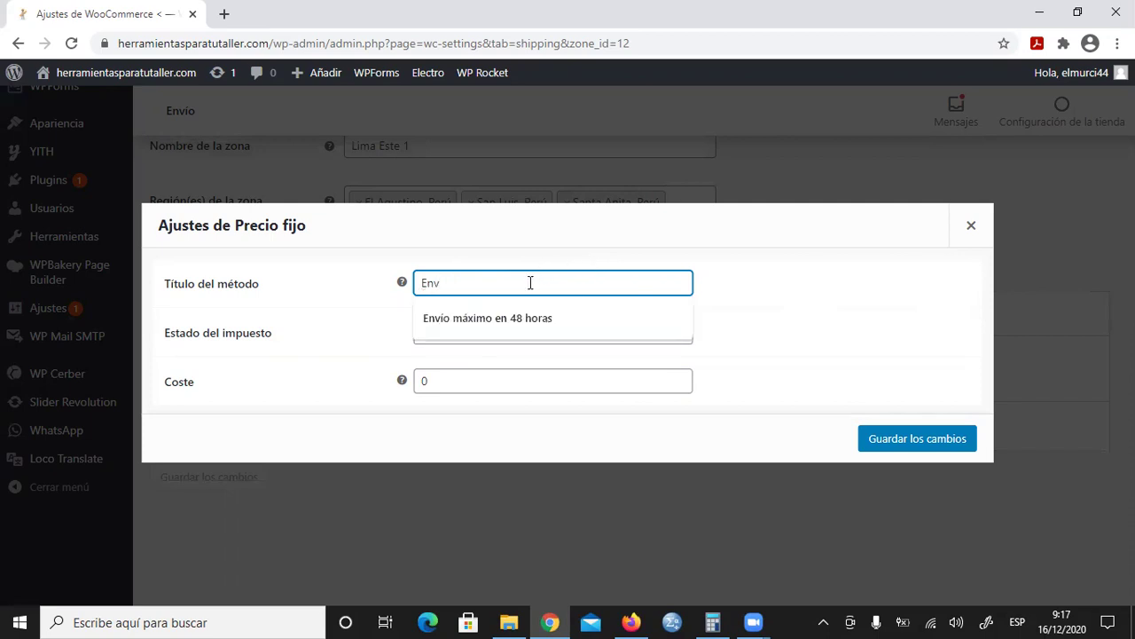
{"action": "type", "text": "io en "}
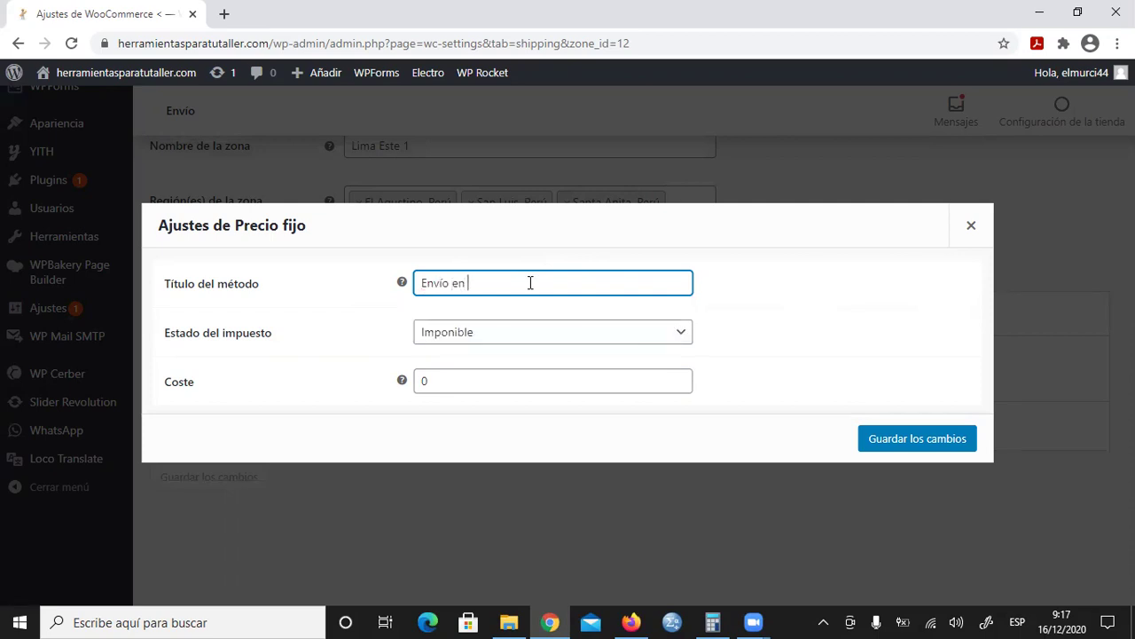
{"action": "type", "text": "48 horas máximo"}
{"action": "double_click", "coordinate": [424, 382]}
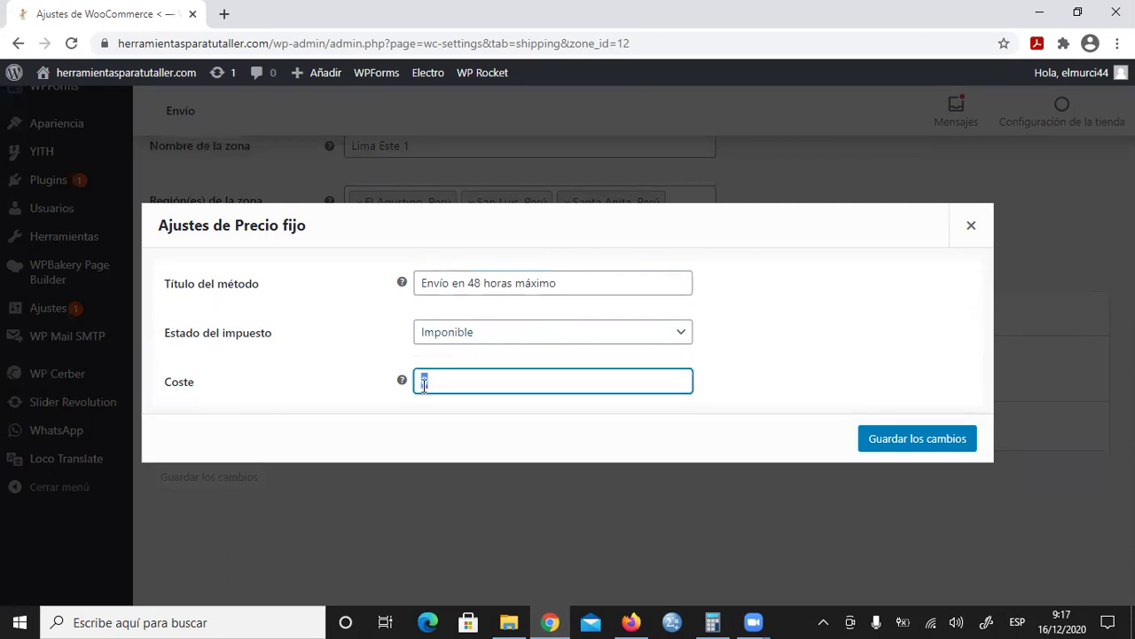
{"action": "type", "text": "0"}
Step: Save the flat-rate settings, check the Métodos de envío table, and bring up Chrome's jump list
{"action": "left_click", "coordinate": [930, 435]}
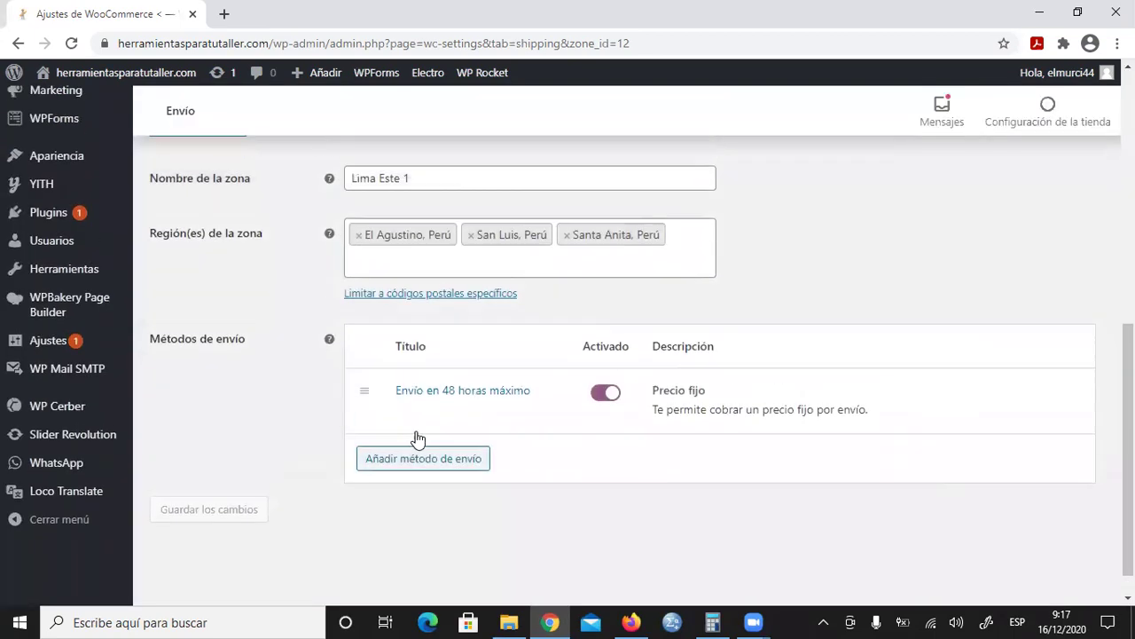
{"action": "scroll", "coordinate": [408, 431], "scroll_direction": "up", "scroll_amount": 4}
{"action": "scroll", "coordinate": [273, 395], "scroll_direction": "down", "scroll_amount": 2}
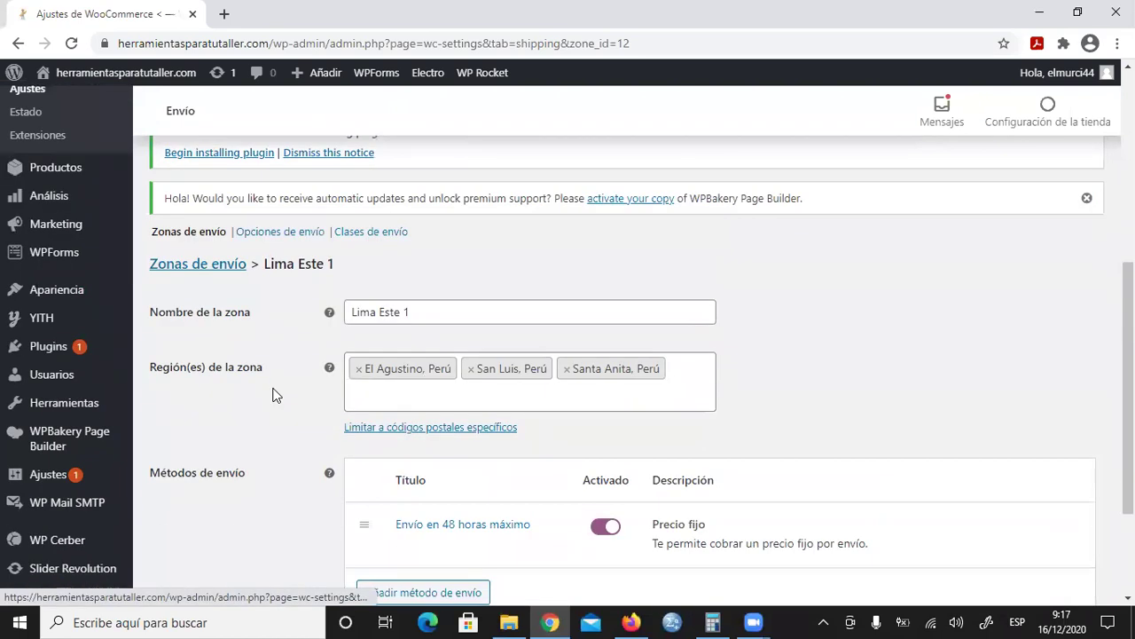
{"action": "scroll", "coordinate": [317, 355], "scroll_direction": "down", "scroll_amount": 2}
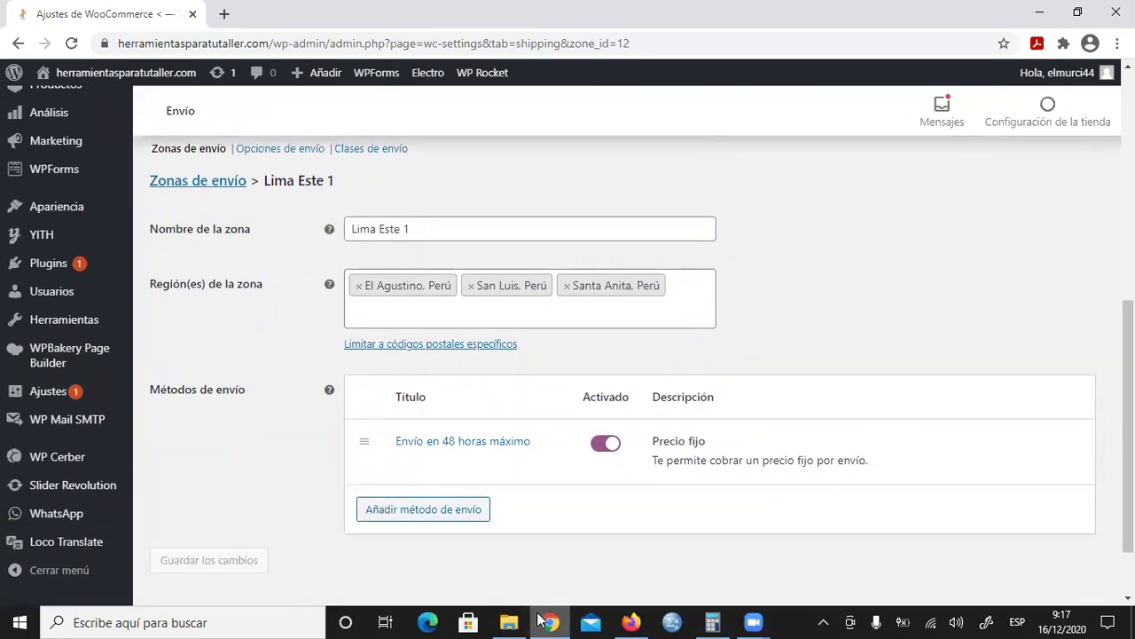
{"action": "mouse_move", "coordinate": [554, 620]}
{"action": "left_click_drag", "start_coordinate": [554, 620], "coordinate": [525, 441]}
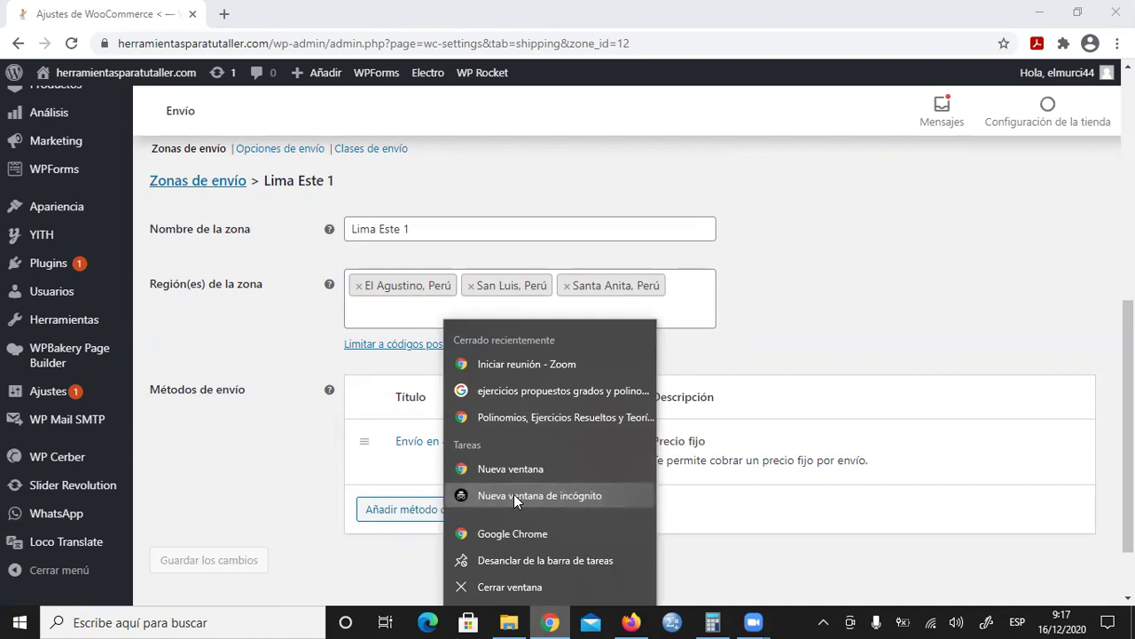
Step: Open a new Chrome incognito window and load herramientasparatutaller.com
{"action": "left_click", "coordinate": [513, 494]}
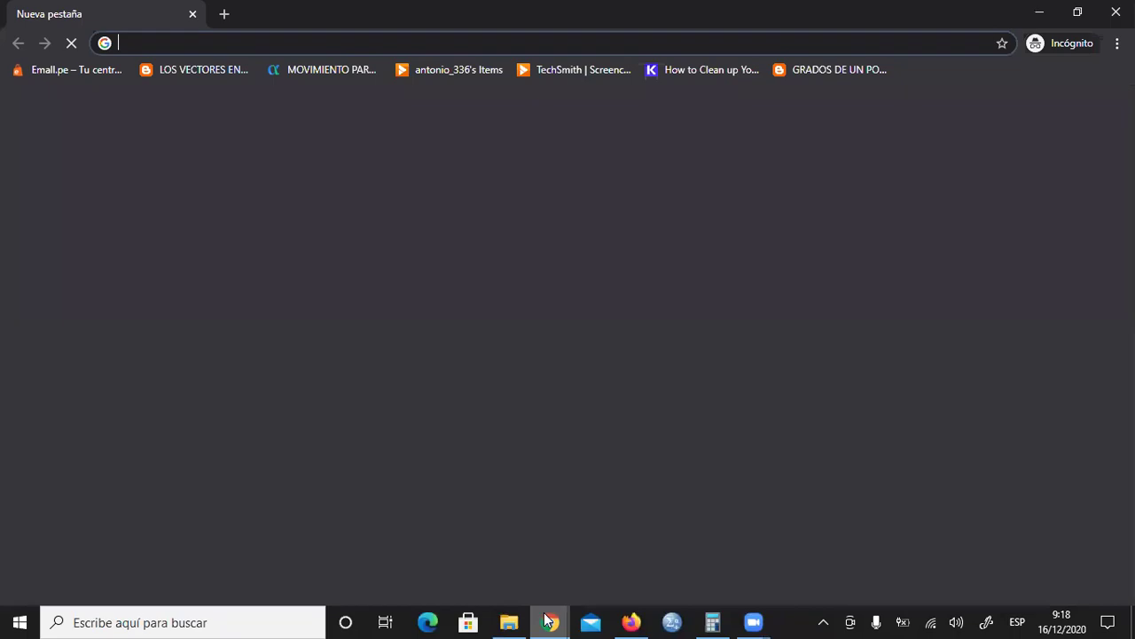
{"action": "mouse_move", "coordinate": [561, 619]}
{"action": "left_click", "coordinate": [486, 579]}
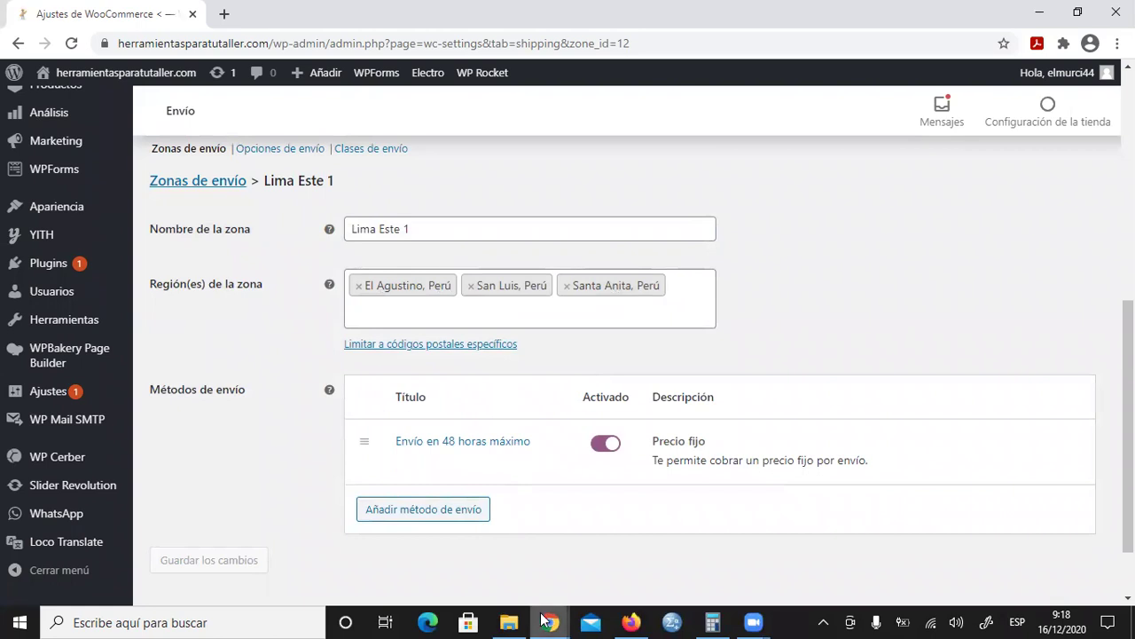
{"action": "mouse_move", "coordinate": [550, 621]}
{"action": "left_click", "coordinate": [637, 541]}
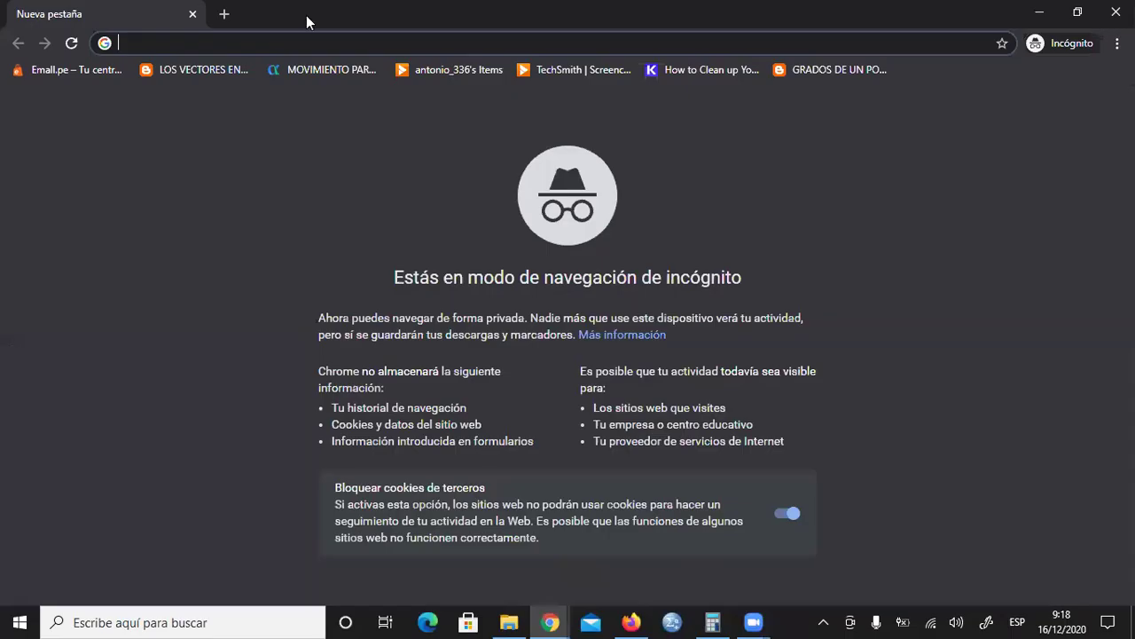
{"action": "type", "text": "herramientasparatutaller.com"}
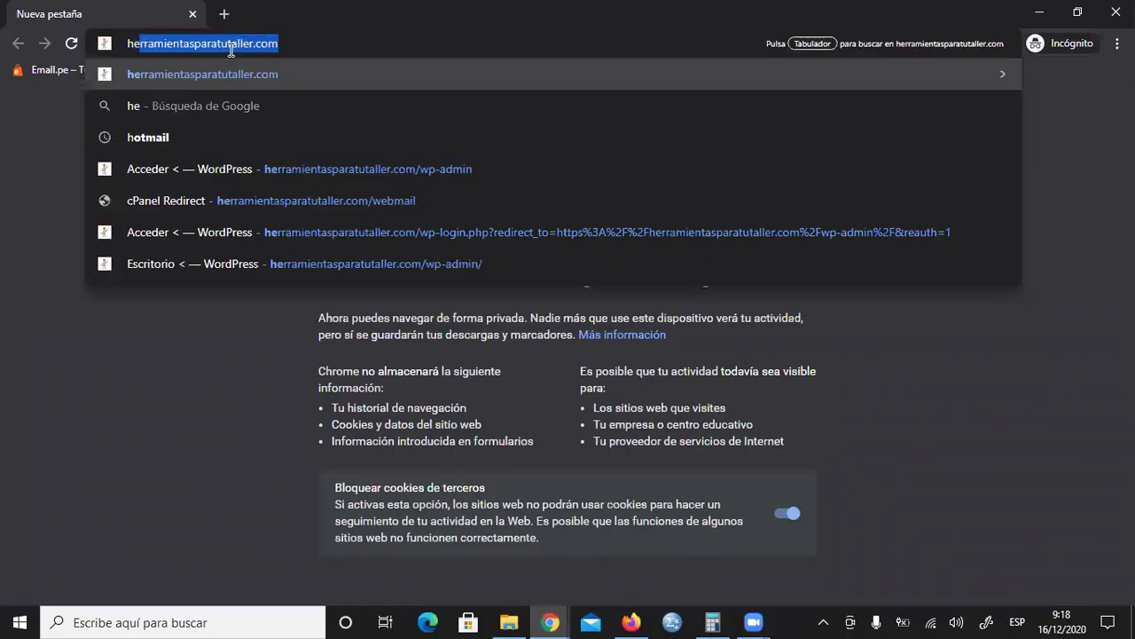
{"action": "key", "text": "Return"}
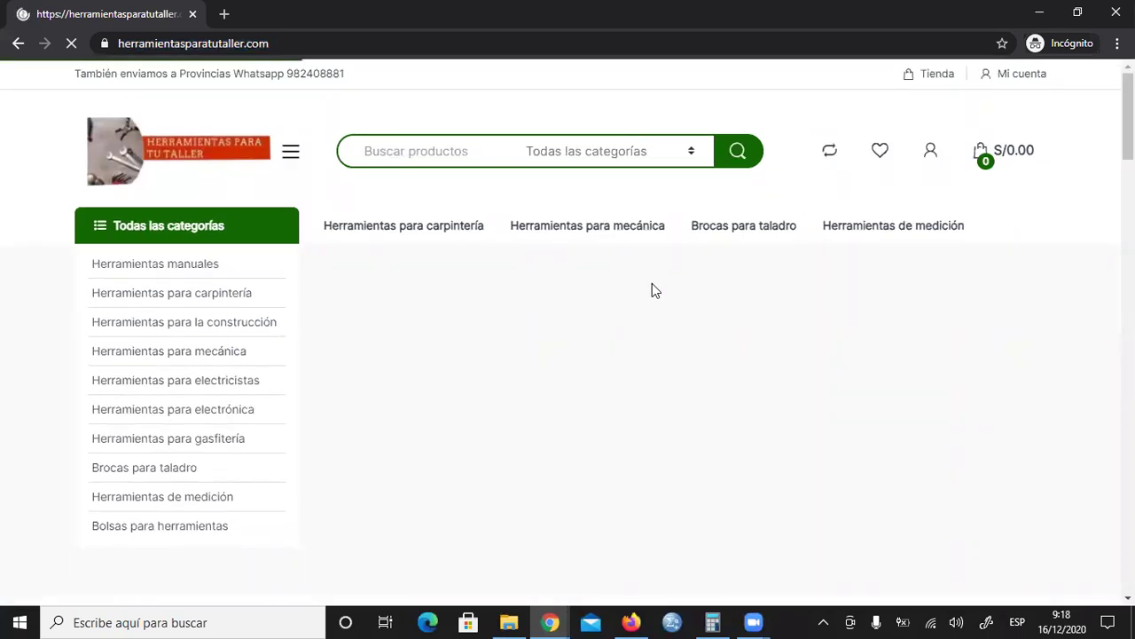
Step: Add 'Juego de máquina de corte y perfilado de cantos' to the cart from its product page
{"action": "scroll", "coordinate": [652, 290], "scroll_direction": "down", "scroll_amount": 8}
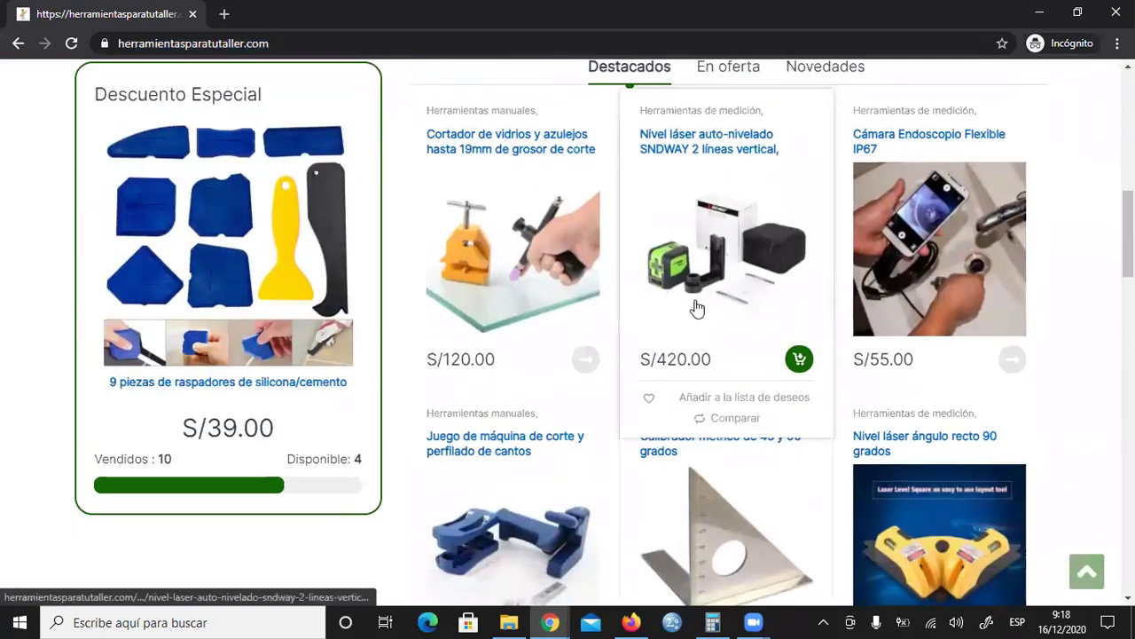
{"action": "scroll", "coordinate": [692, 306], "scroll_direction": "down", "scroll_amount": 1}
{"action": "scroll", "coordinate": [690, 304], "scroll_direction": "down", "scroll_amount": 3}
{"action": "scroll", "coordinate": [690, 304], "scroll_direction": "up", "scroll_amount": 1}
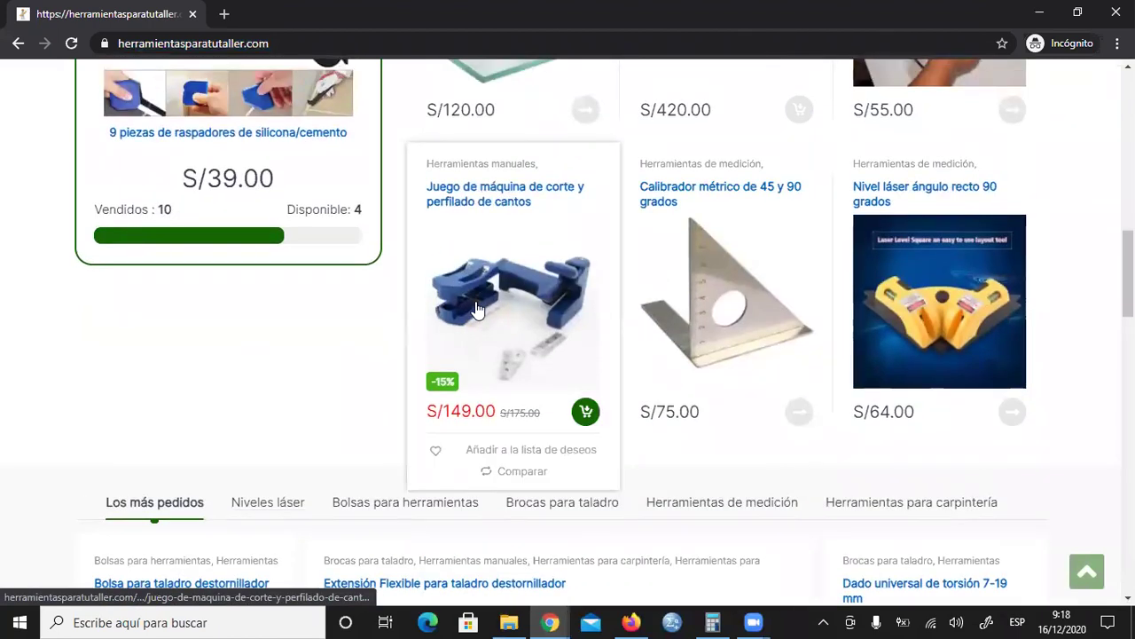
{"action": "left_click", "coordinate": [477, 309]}
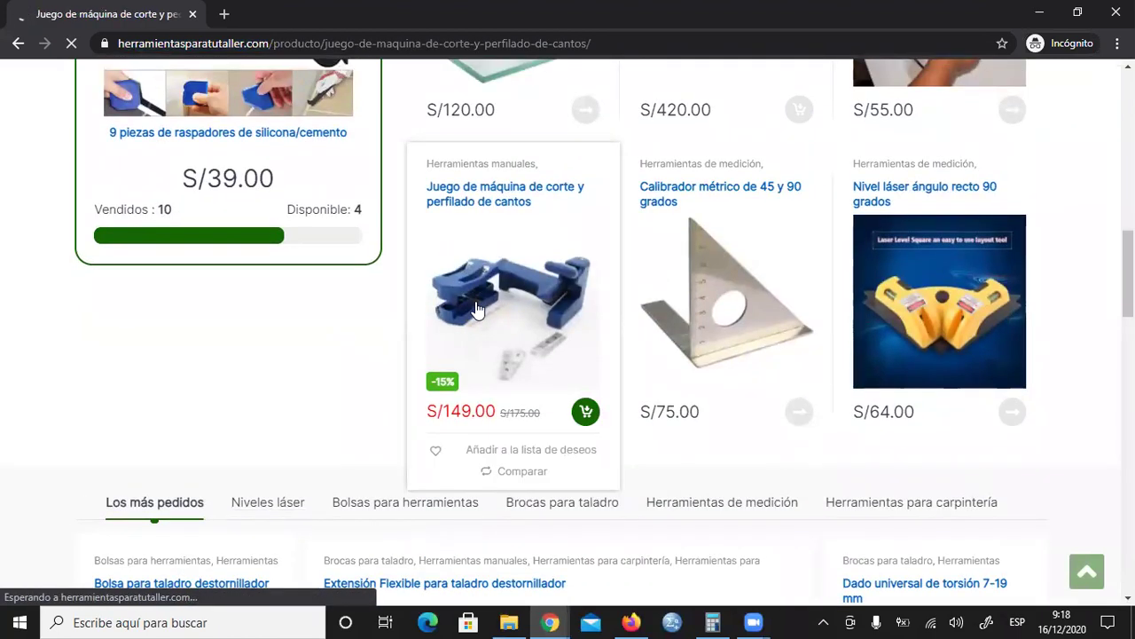
{"action": "scroll", "coordinate": [797, 361], "scroll_direction": "down", "scroll_amount": 4}
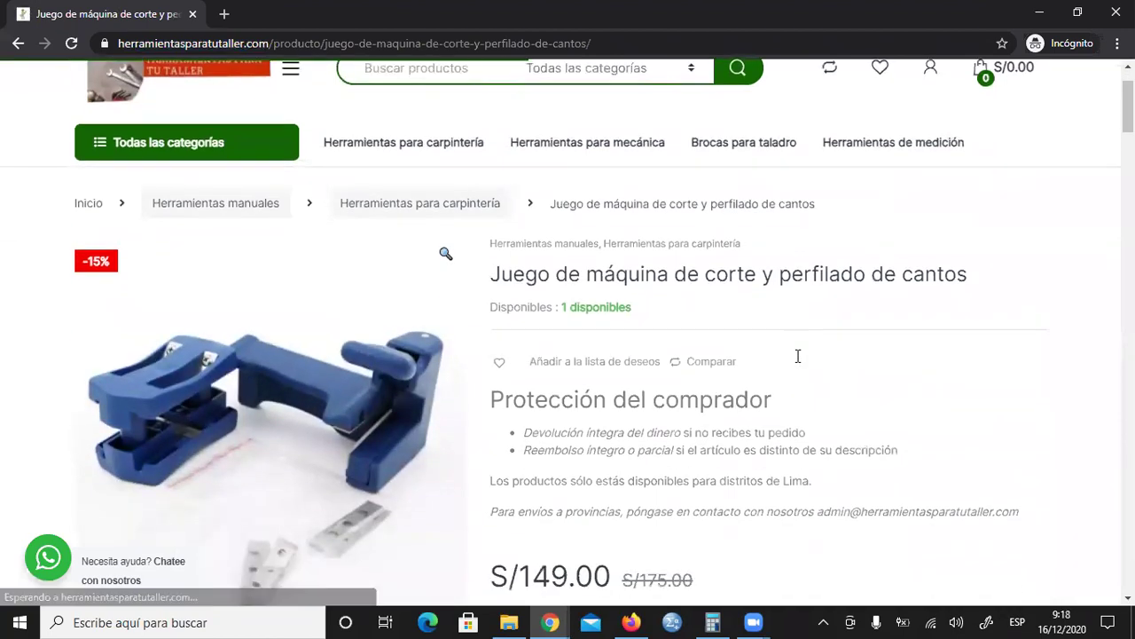
{"action": "left_click", "coordinate": [601, 394]}
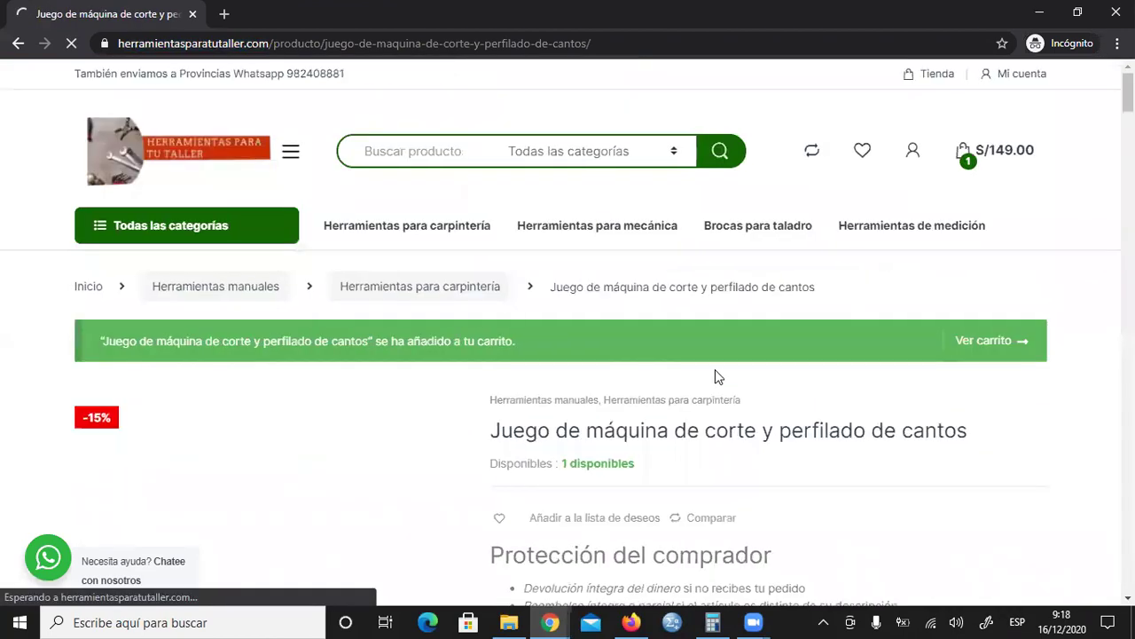
Step: Go from the cart to the Finalizar compra checkout page
{"action": "left_click", "coordinate": [1006, 153]}
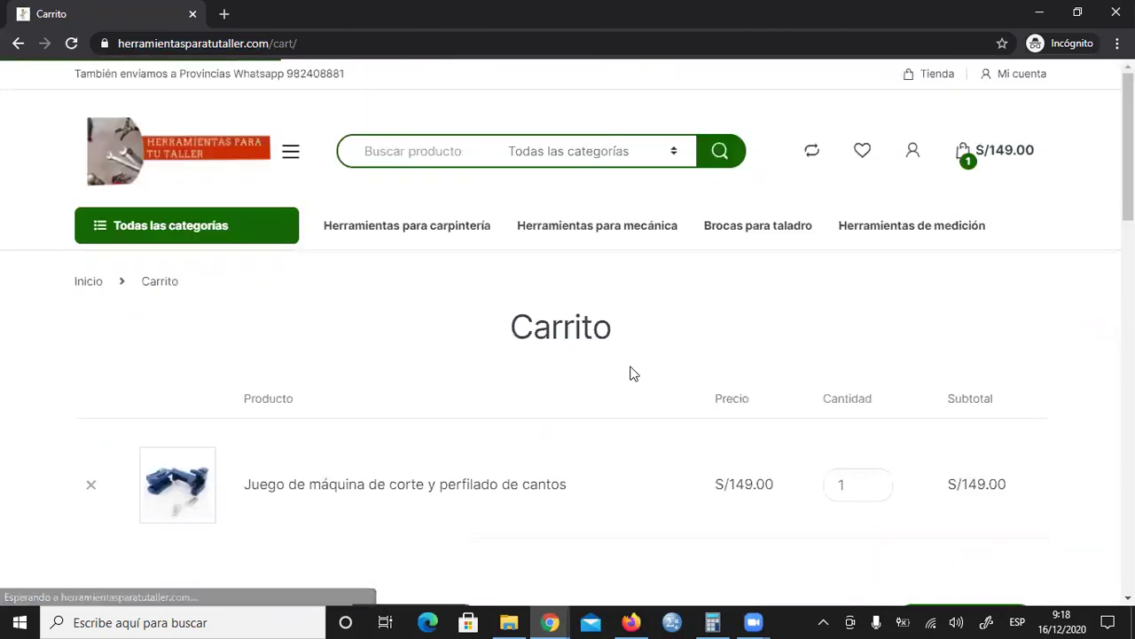
{"action": "scroll", "coordinate": [634, 372], "scroll_direction": "down", "scroll_amount": 3}
{"action": "left_click", "coordinate": [1001, 374]}
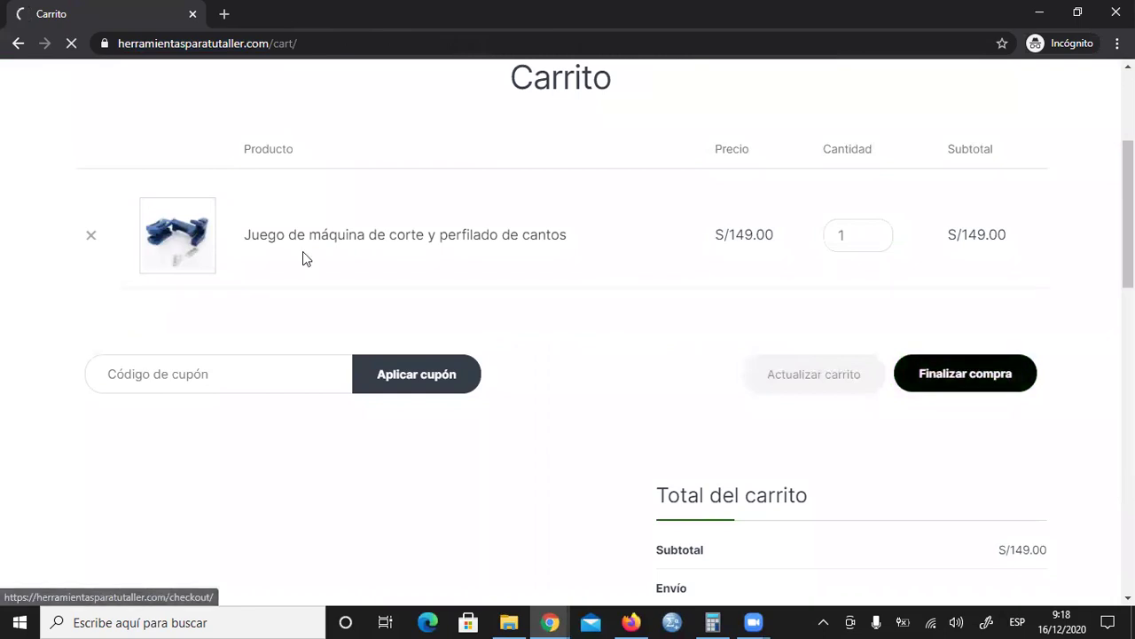
Step: Enter the buyer's first name and street address, and choose El Agustino as the district
{"action": "scroll", "coordinate": [375, 336], "scroll_direction": "down", "scroll_amount": 4}
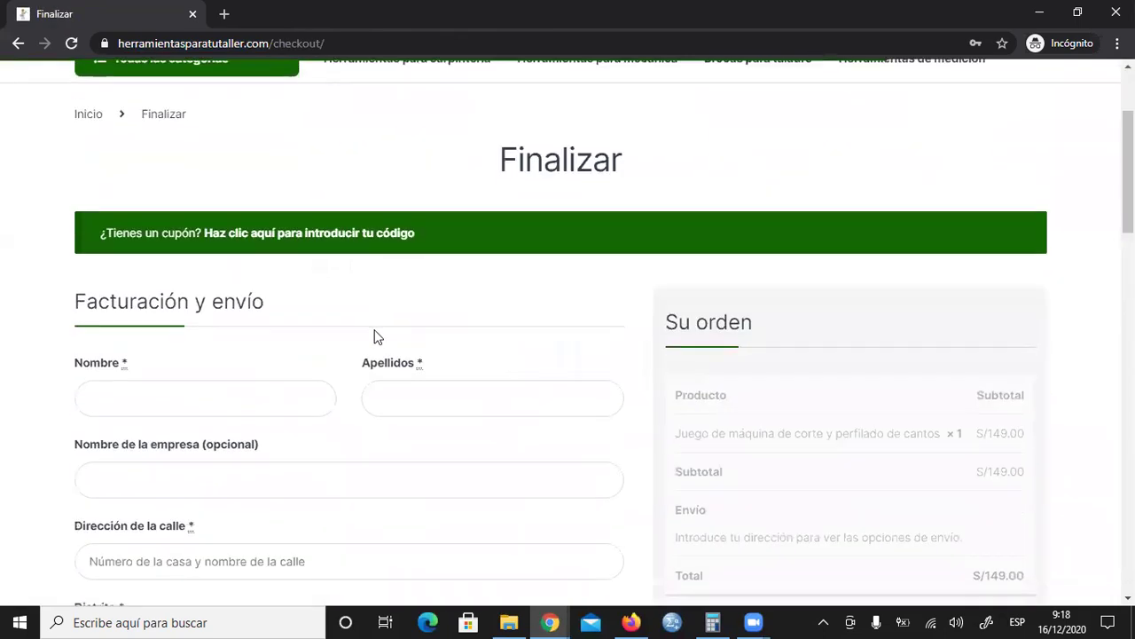
{"action": "left_click", "coordinate": [158, 233]}
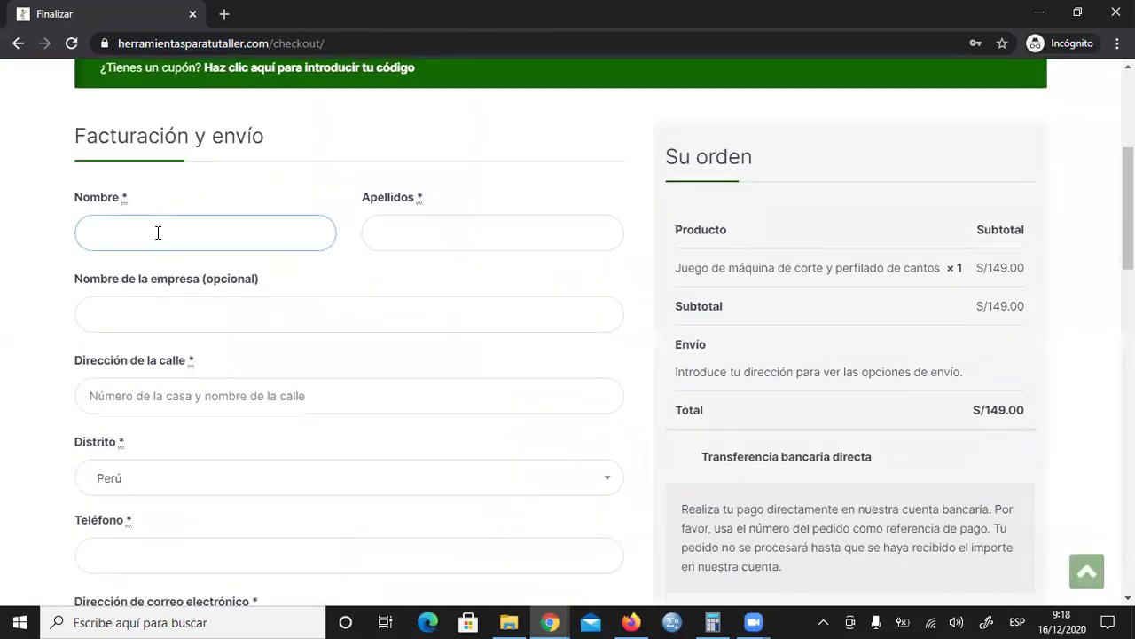
{"action": "type", "text": "Joge"}
{"action": "left_click", "coordinate": [433, 233]}
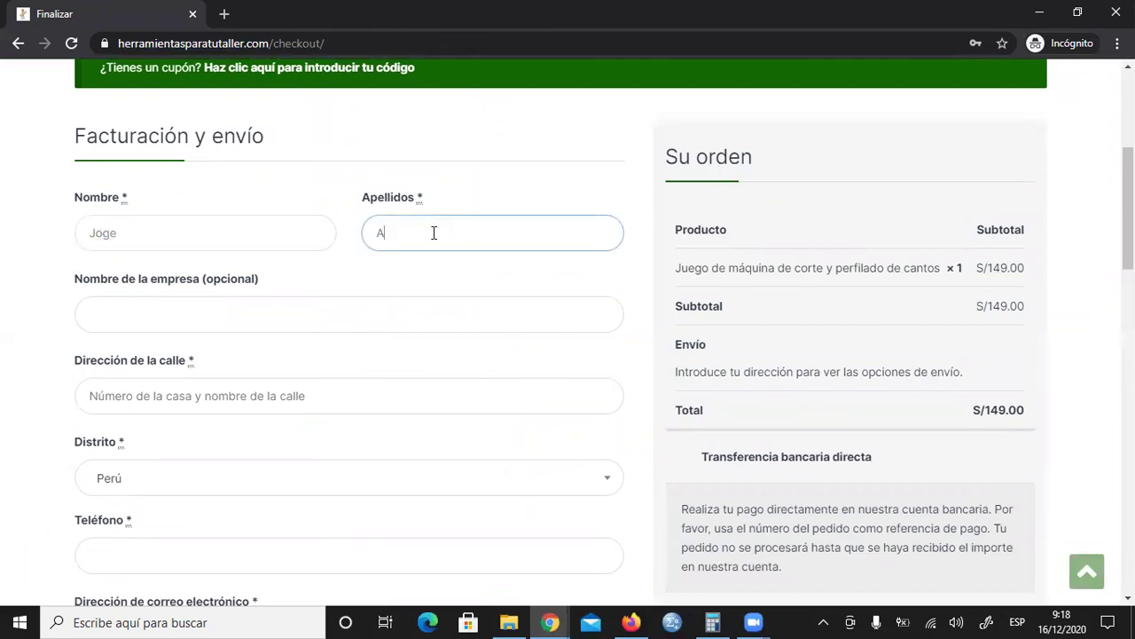
{"action": "left_click", "coordinate": [174, 395]}
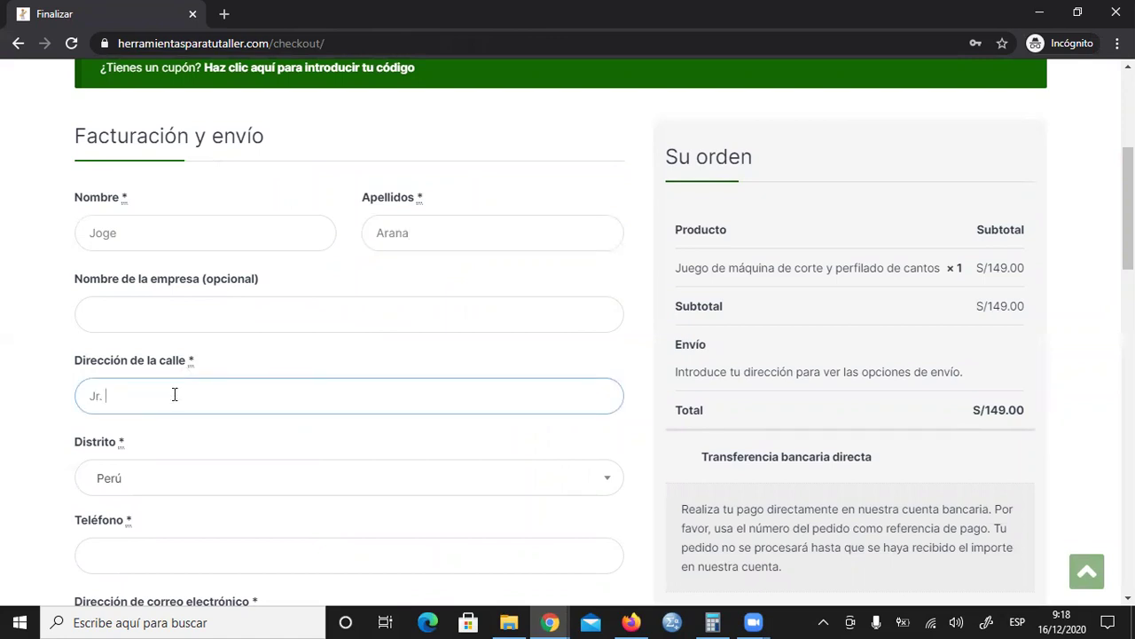
{"action": "scroll", "coordinate": [932, 471], "scroll_direction": "down", "scroll_amount": 2}
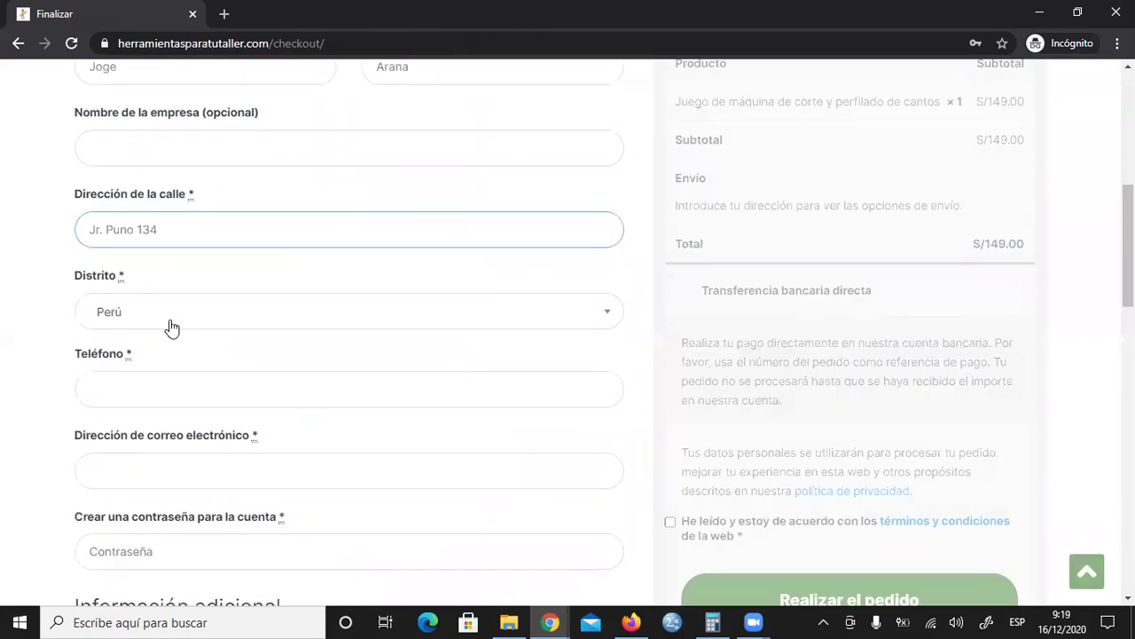
{"action": "left_click", "coordinate": [172, 328]}
{"action": "scroll", "coordinate": [236, 400], "scroll_direction": "down", "scroll_amount": 3}
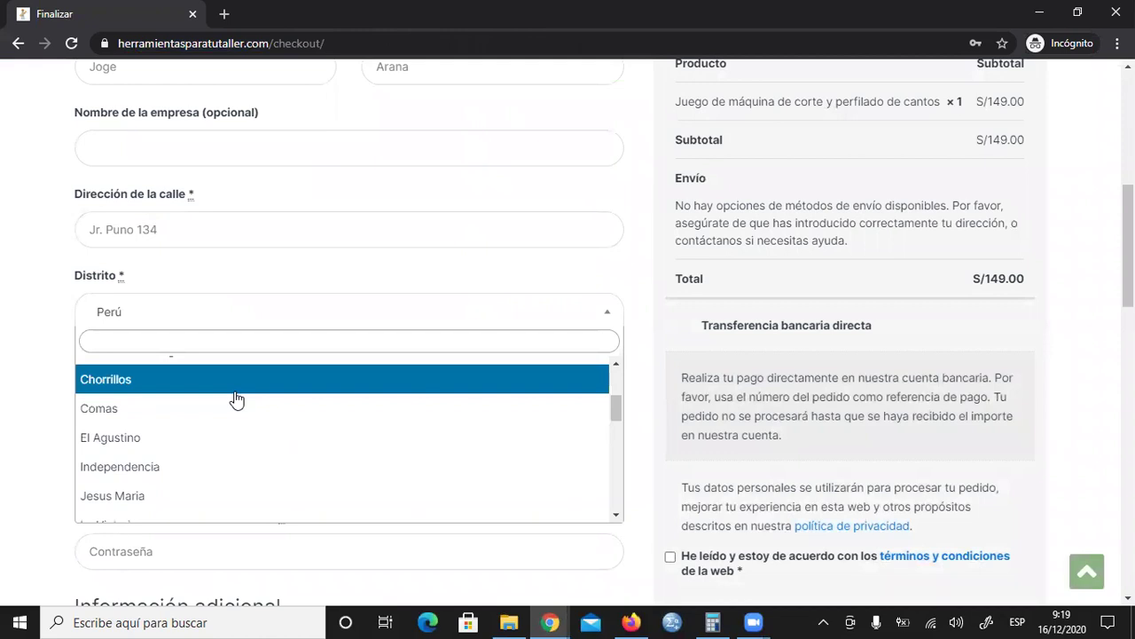
{"action": "left_click", "coordinate": [183, 440]}
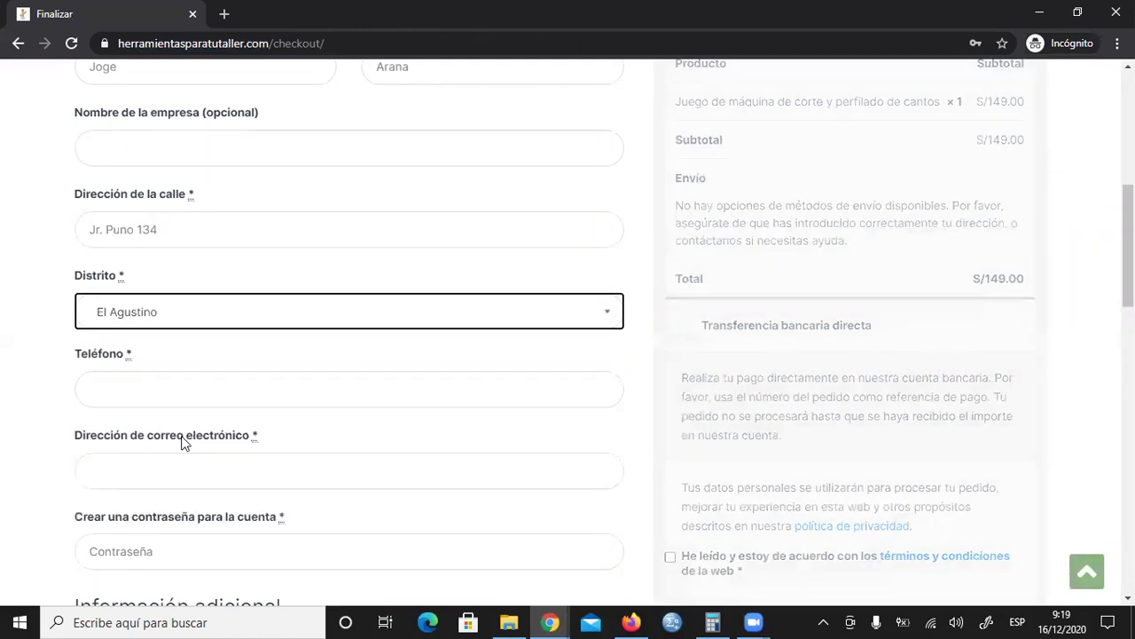
{"action": "scroll", "coordinate": [734, 367], "scroll_direction": "up", "scroll_amount": 1}
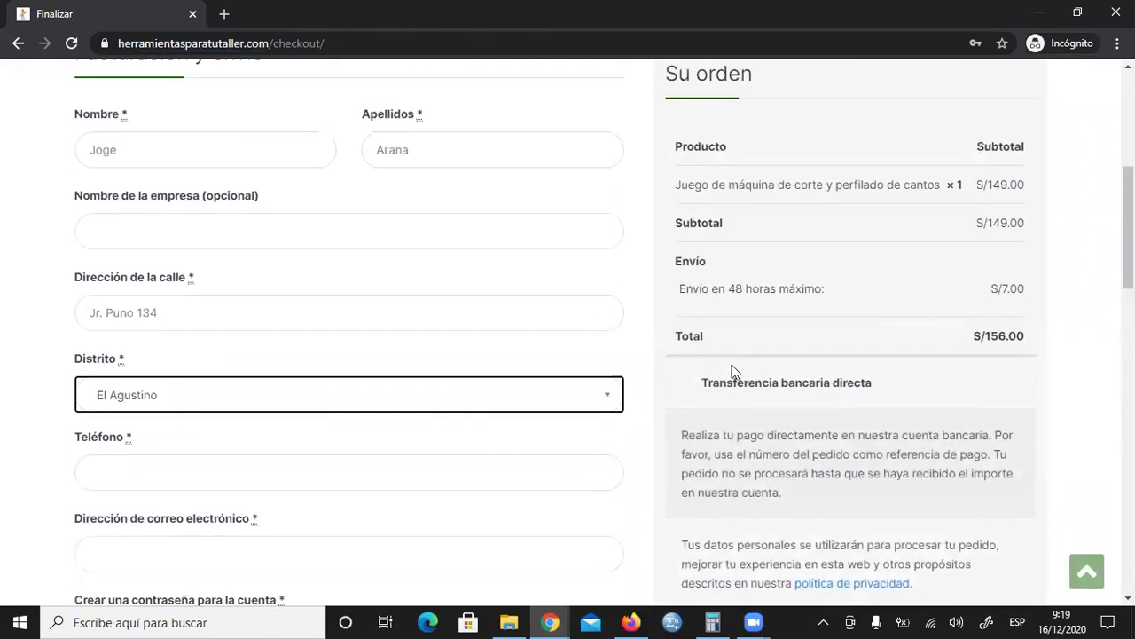